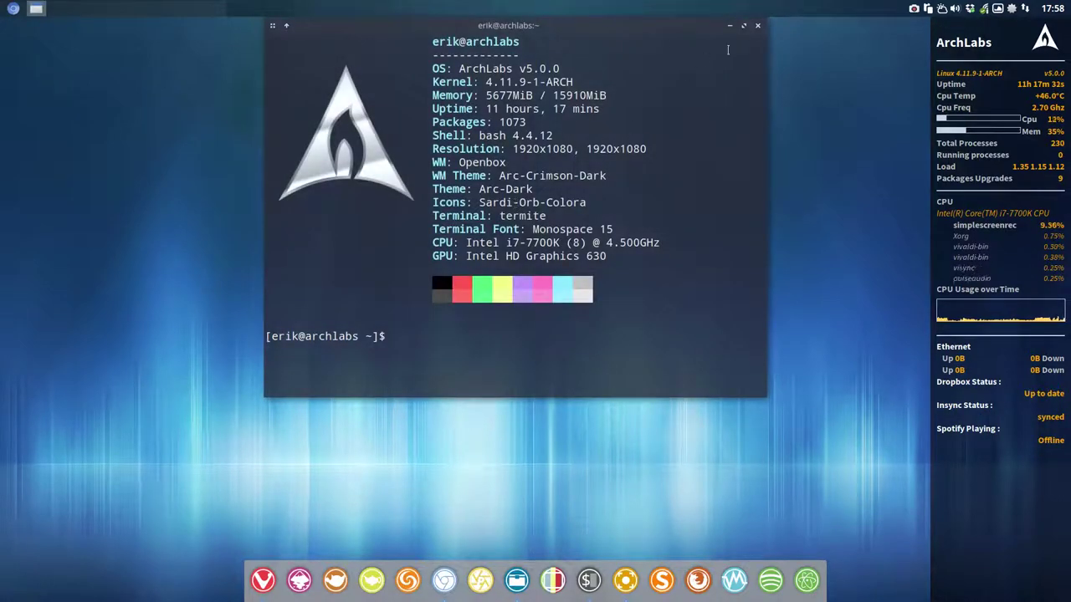
# Close the terminal and open Xfce4 Appearance on the Icons tab, enlarged and moved right
pyautogui.click(760, 28)
pyautogui.rightClick(555, 4)
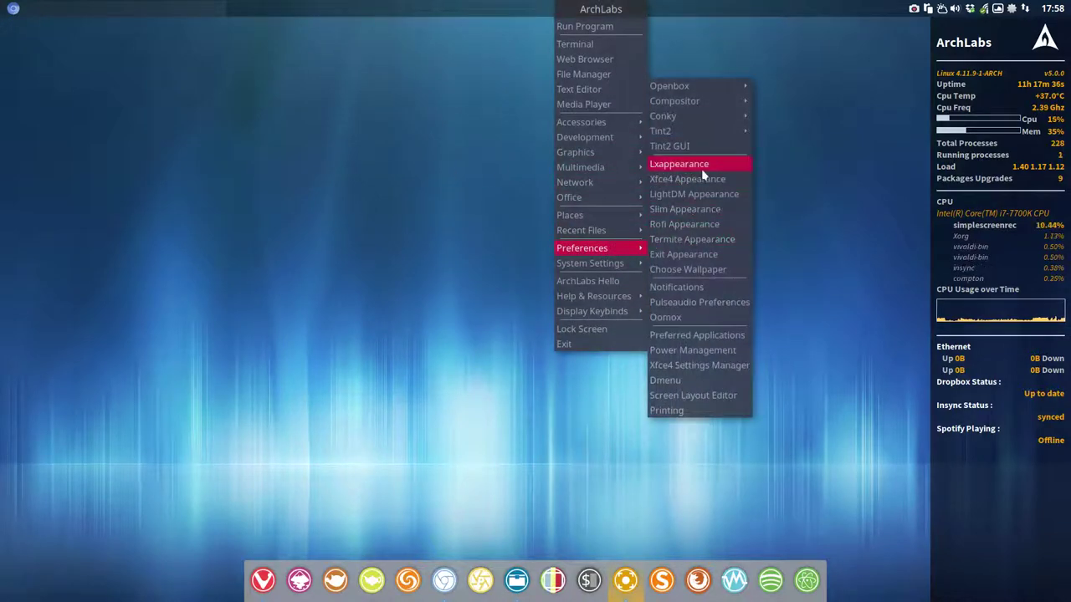
pyautogui.click(727, 184)
pyautogui.click(489, 227)
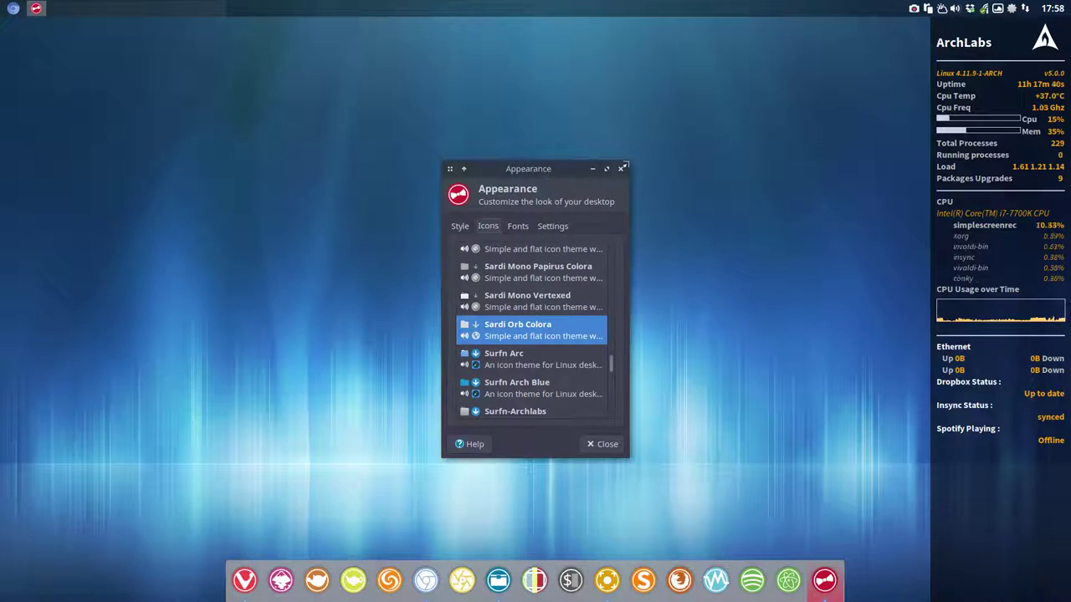
pyautogui.moveTo(630, 161); pyautogui.dragTo(697, 21)
pyautogui.moveTo(617, 34); pyautogui.dragTo(780, 70)
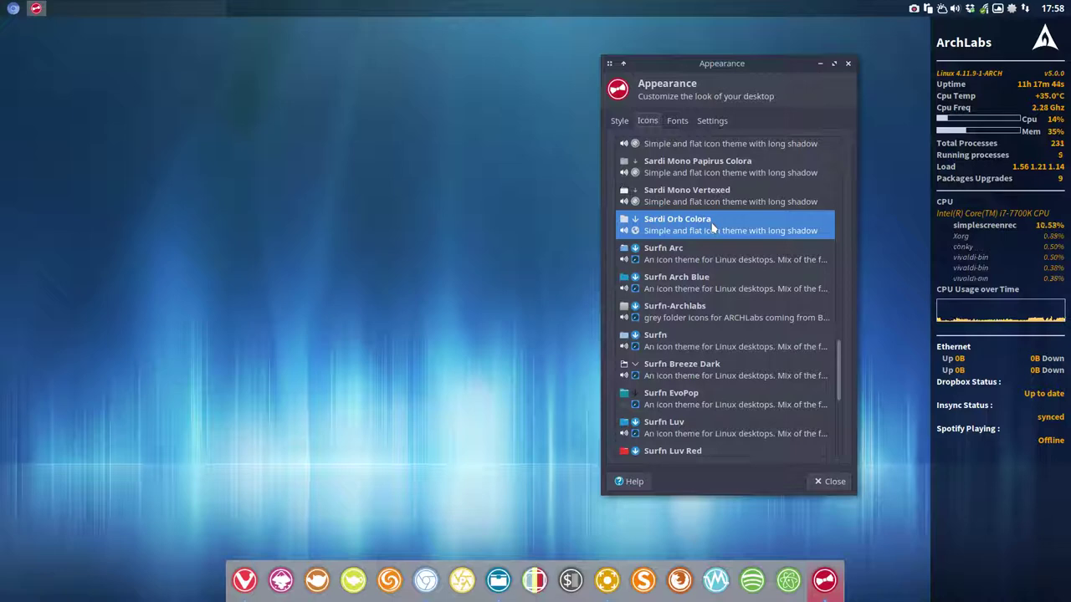
pyautogui.scroll(3, 709, 251)
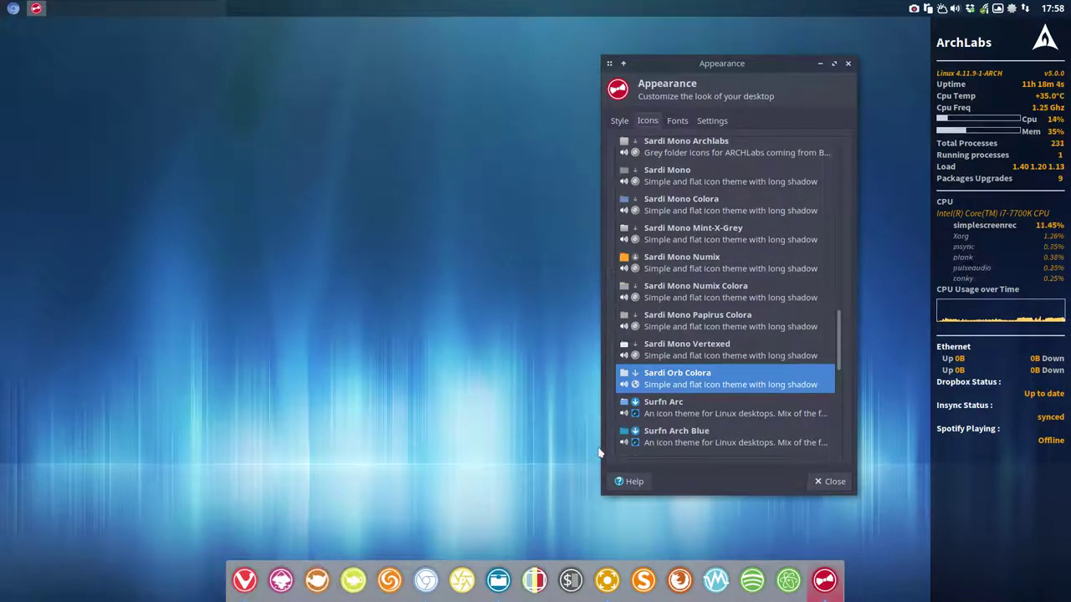
# Launch the file manager on the home folder, move it lower, and dismiss the Facebook notification
pyautogui.rightClick(166, 222)
pyautogui.click(172, 81)
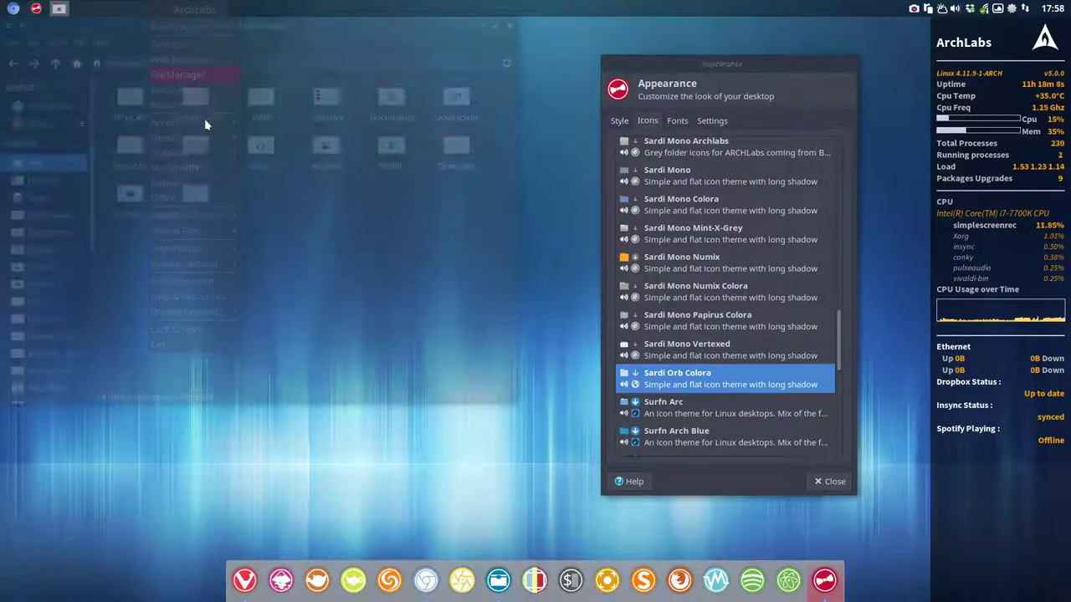
pyautogui.moveTo(293, 14)
pyautogui.mouseDown()
pyautogui.moveTo(316, 111)
pyautogui.moveTo(300, 97)
pyautogui.mouseUp()
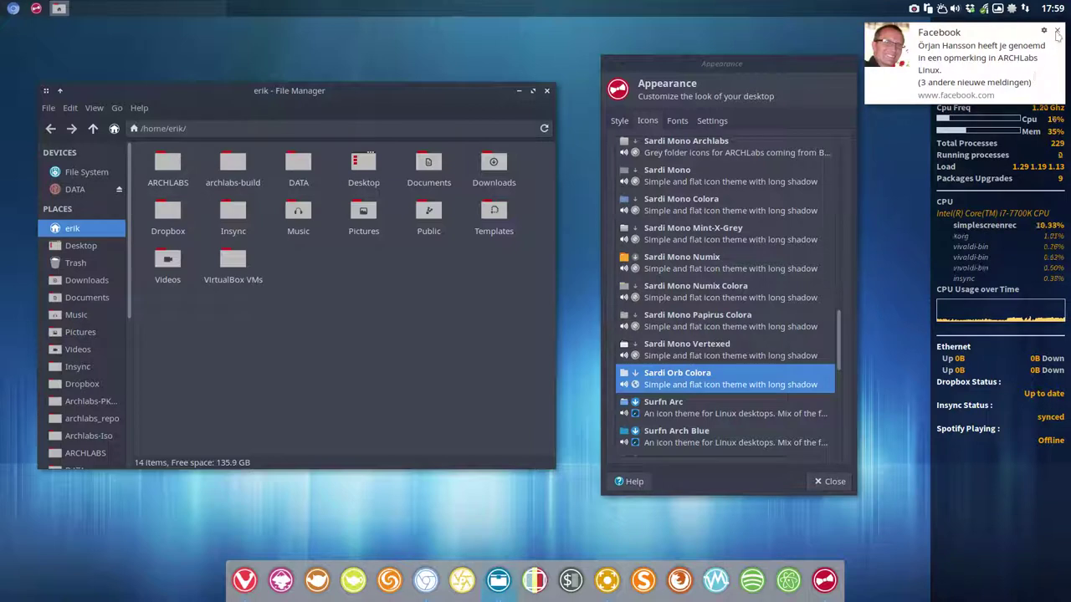
pyautogui.click(1056, 31)
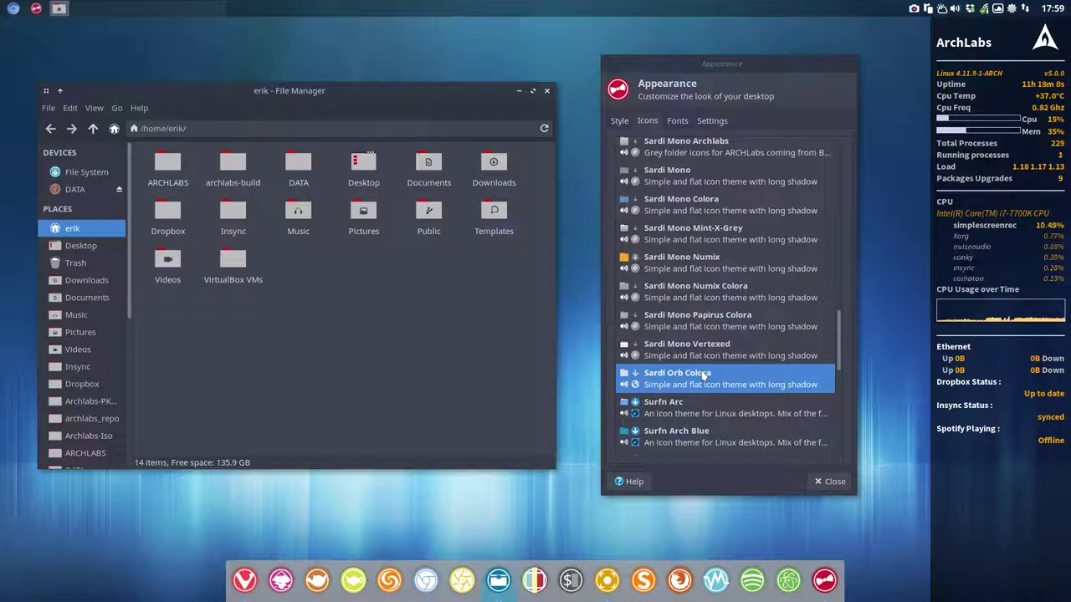
# Close Appearance and the file manager, then run 'packer sardi-orb' in a new terminal
pyautogui.click(834, 483)
pyautogui.click(550, 91)
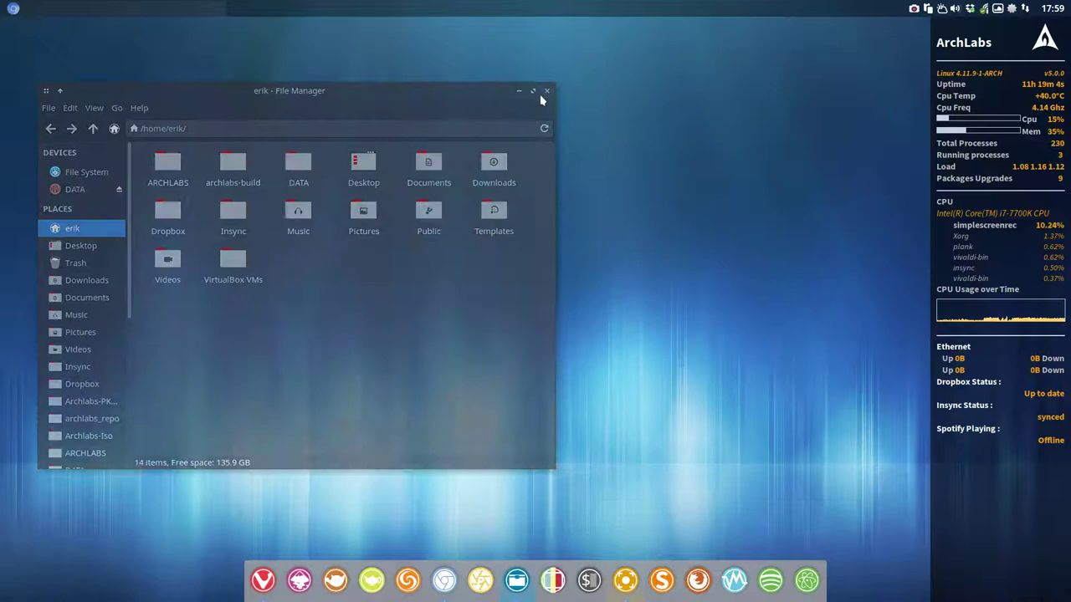
pyautogui.rightClick(274, 105)
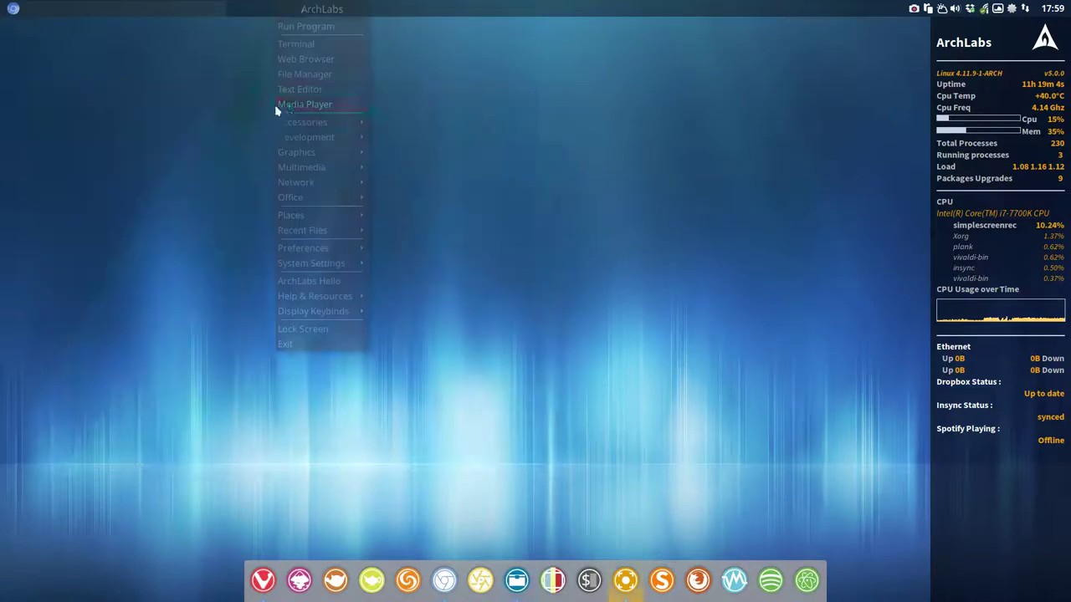
pyautogui.click(303, 45)
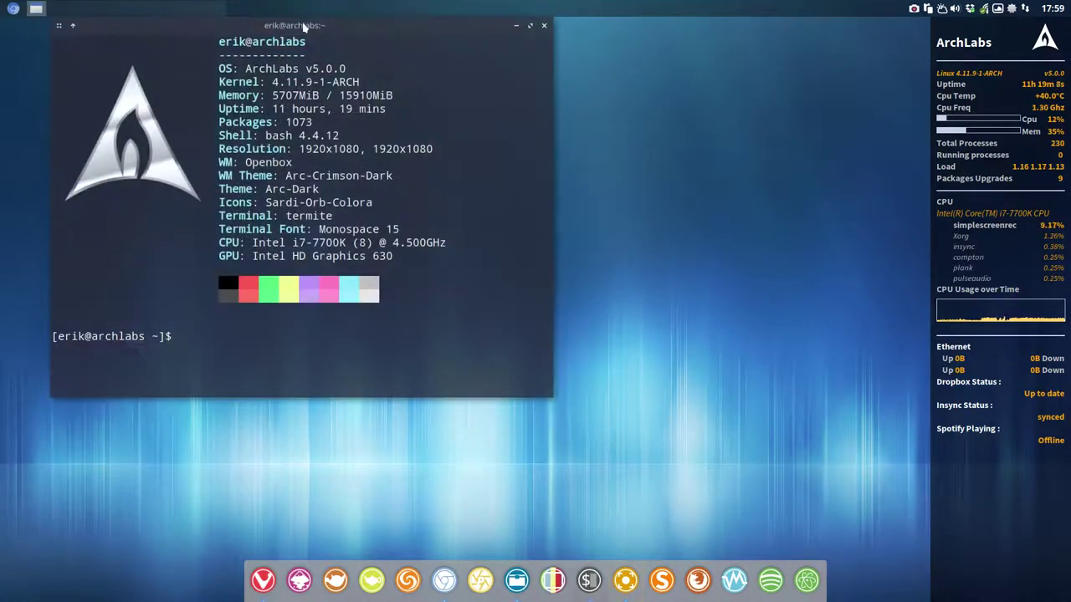
pyautogui.write('packer ')
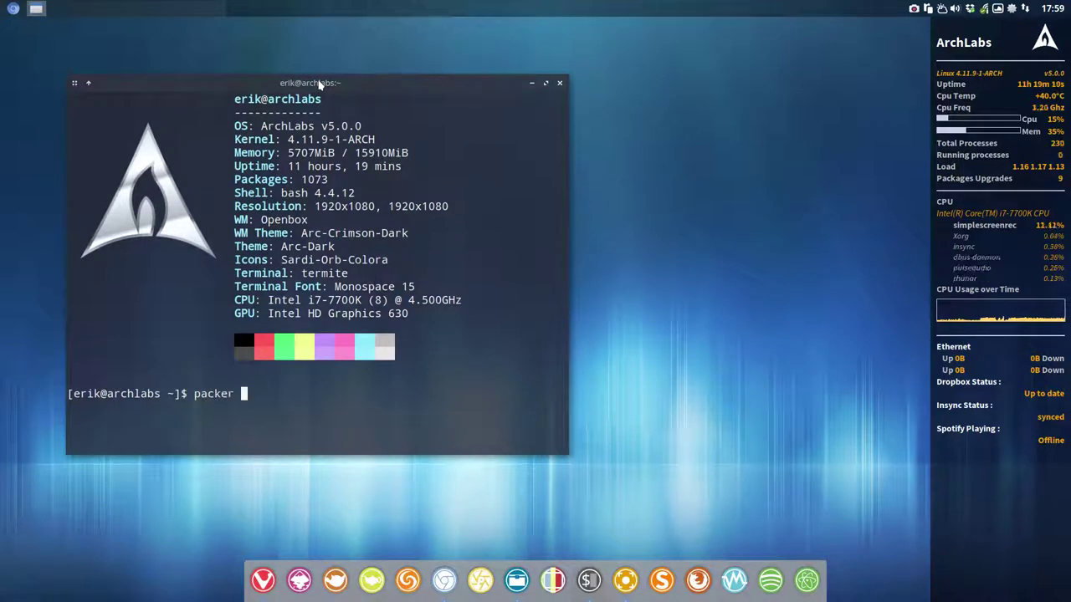
pyautogui.write('sar')
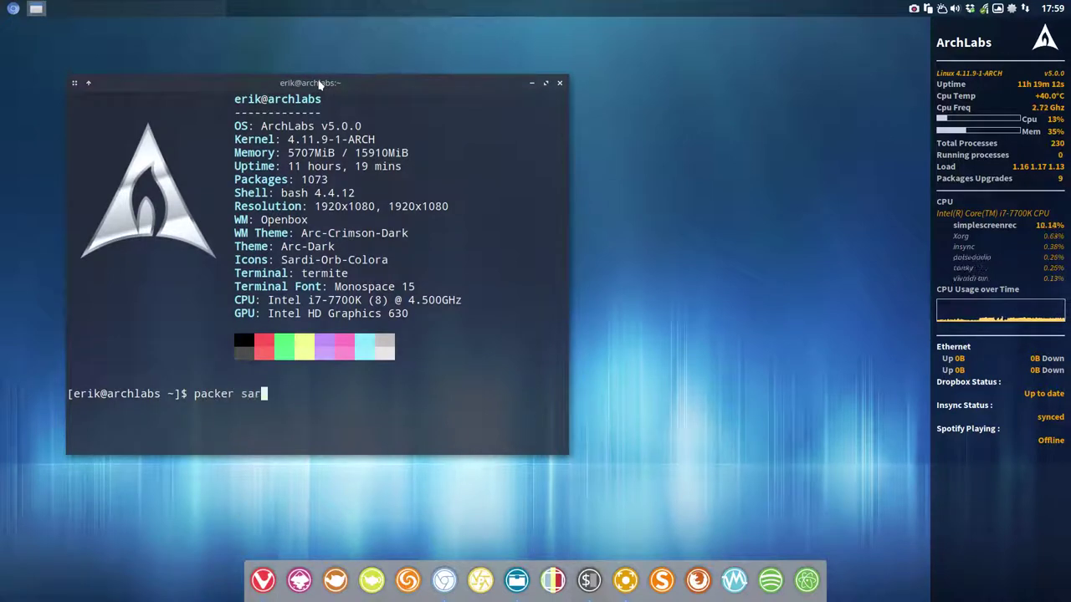
pyautogui.write('di-orb')
pyautogui.press('Return')
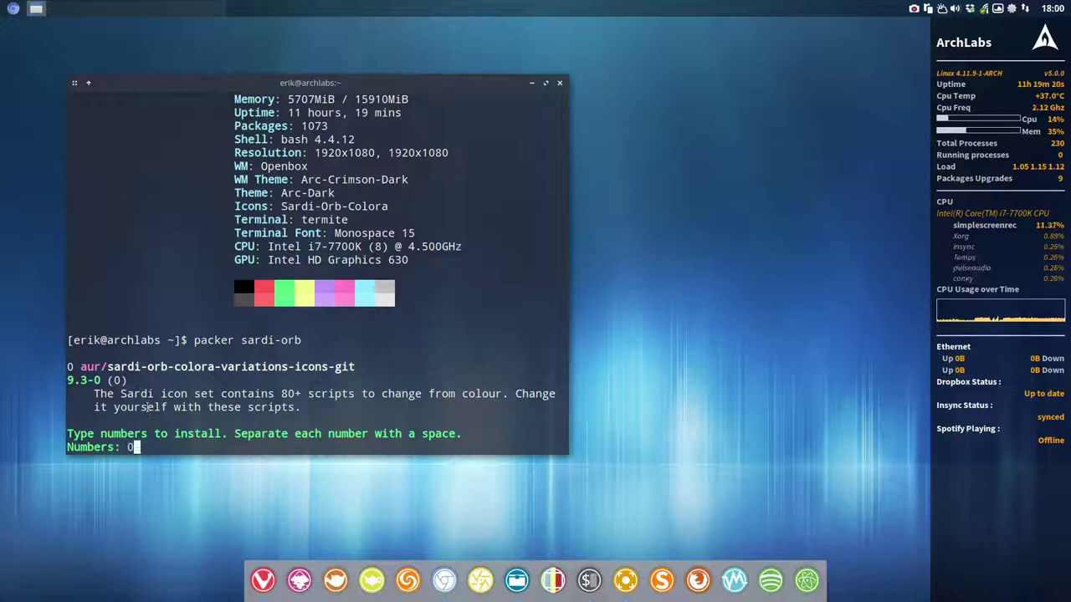
# Install package 0 without editing the PKGBUILD, entering the sudo password and confirming installation
pyautogui.write('0')
pyautogui.press('Return')
pyautogui.write('y')
pyautogui.press('Return')
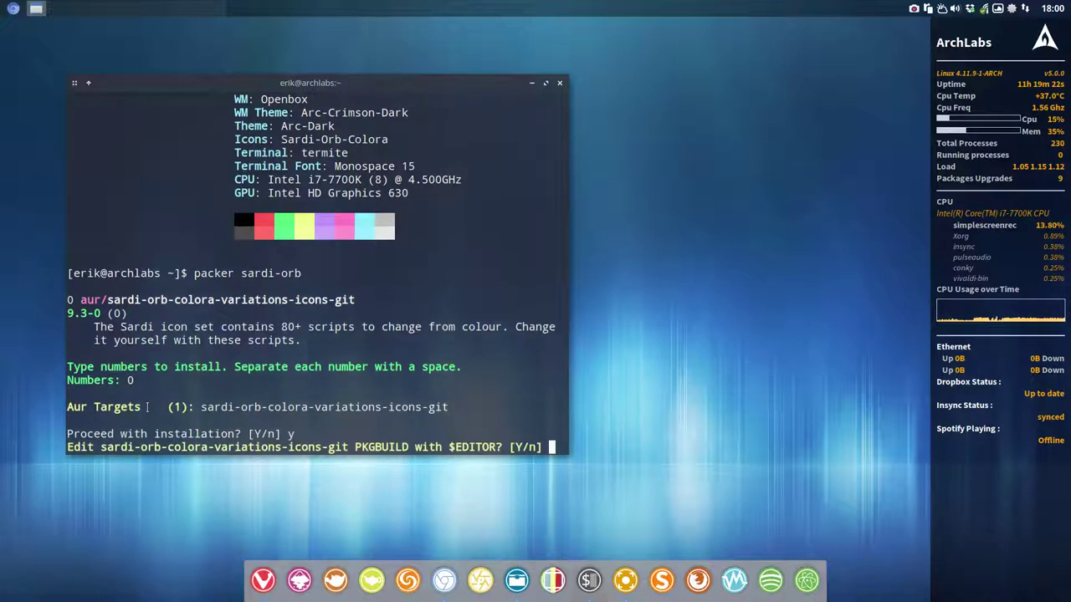
pyautogui.write('n')
pyautogui.press('Return')
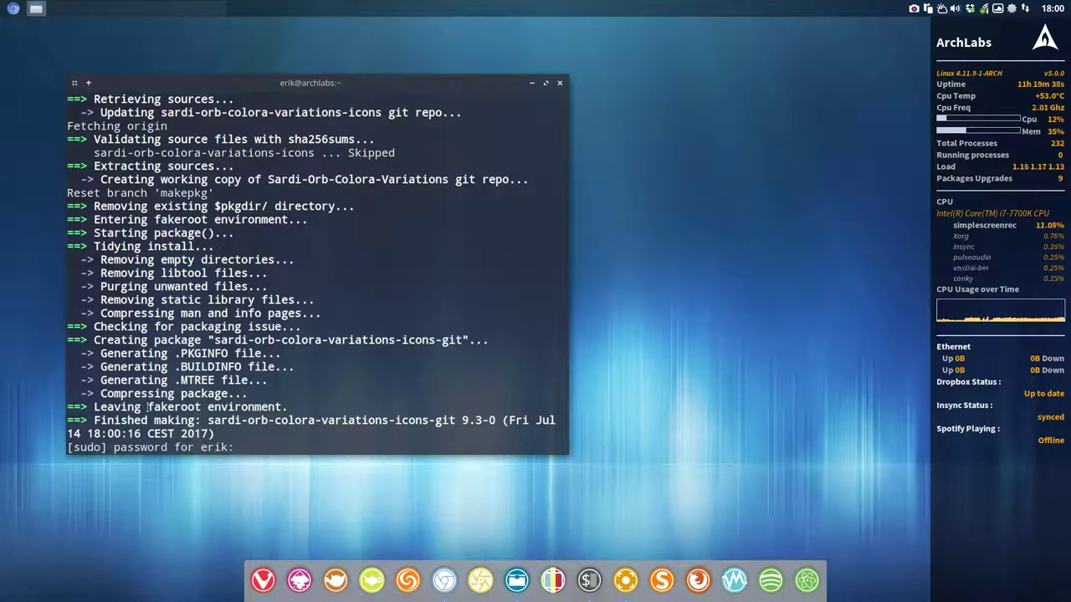
pyautogui.press('Return')
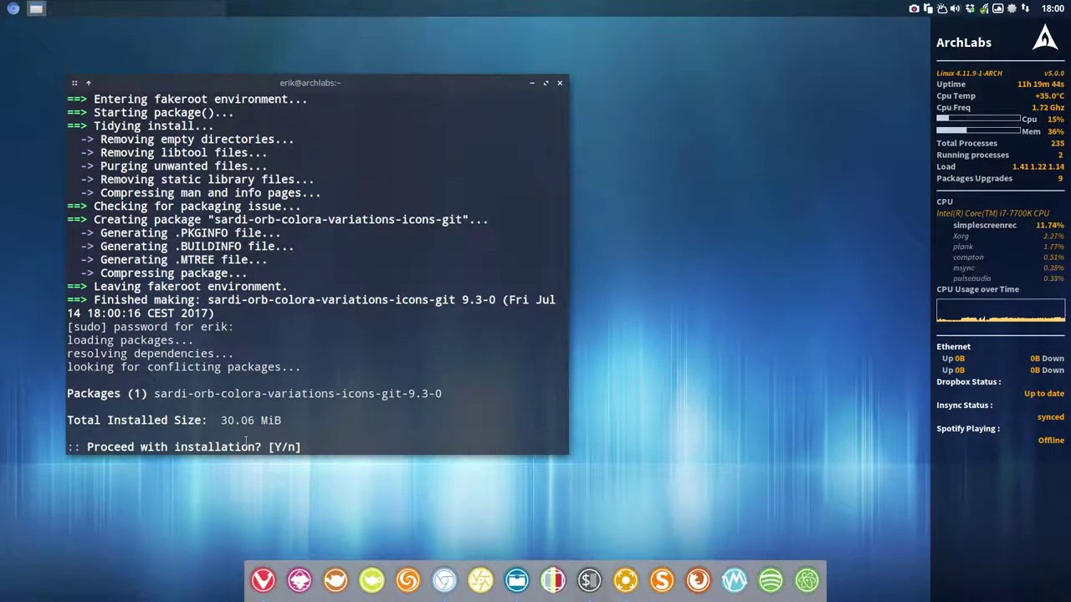
pyautogui.write('y')
pyautogui.press('Return')
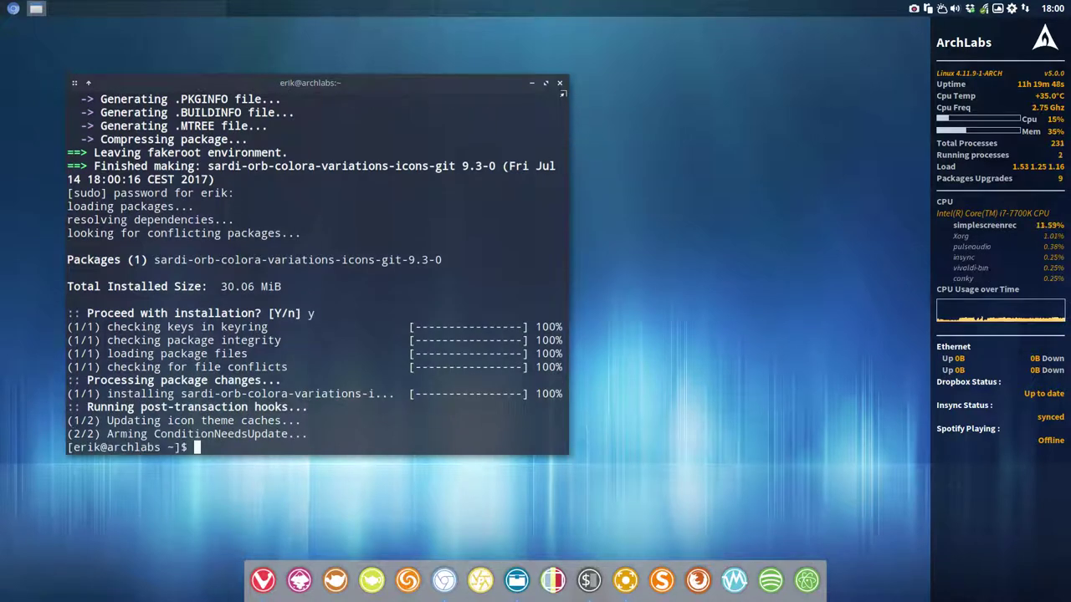
# Close the terminal and reopen Xfce4 Appearance Settings, enlarged to show more icon themes
pyautogui.click(562, 83)
pyautogui.rightClick(652, 4)
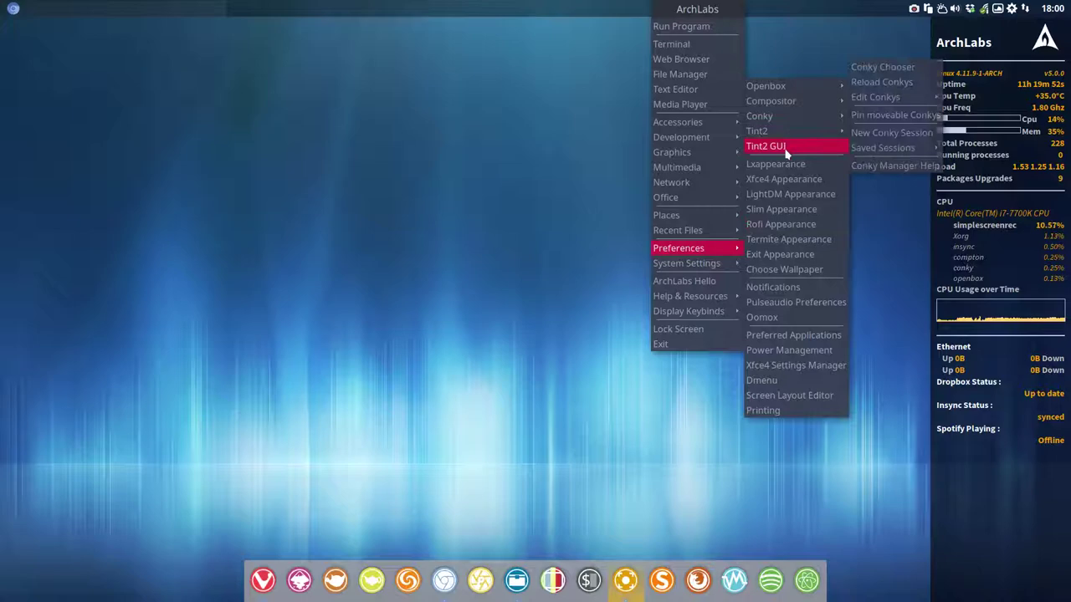
pyautogui.click(786, 179)
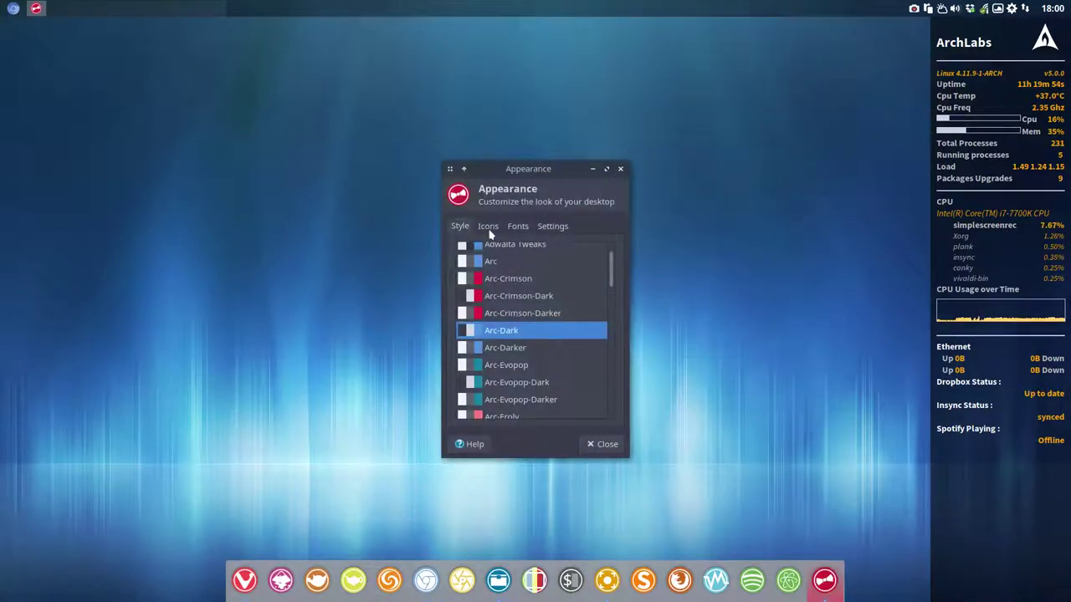
pyautogui.moveTo(626, 163)
pyautogui.mouseDown()
pyautogui.moveTo(680, 33)
pyautogui.moveTo(688, 55)
pyautogui.moveTo(788, 63)
pyautogui.mouseUp()
# Launch a home-folder file manager beside it and scroll the icon theme list
pyautogui.rightClick(160, 224)
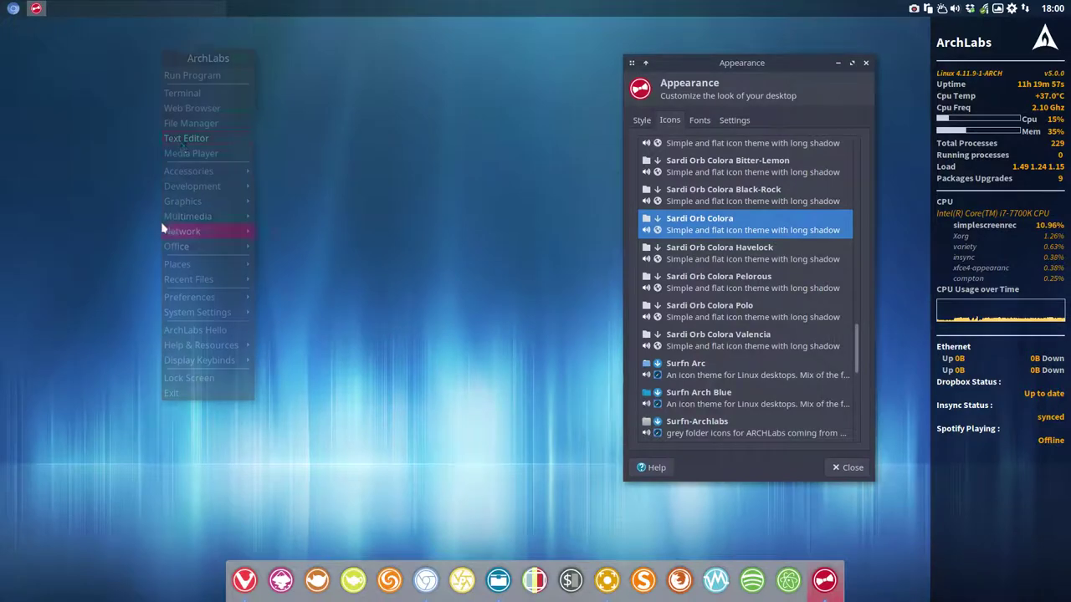
pyautogui.click(175, 124)
pyautogui.moveTo(274, 27); pyautogui.dragTo(296, 82)
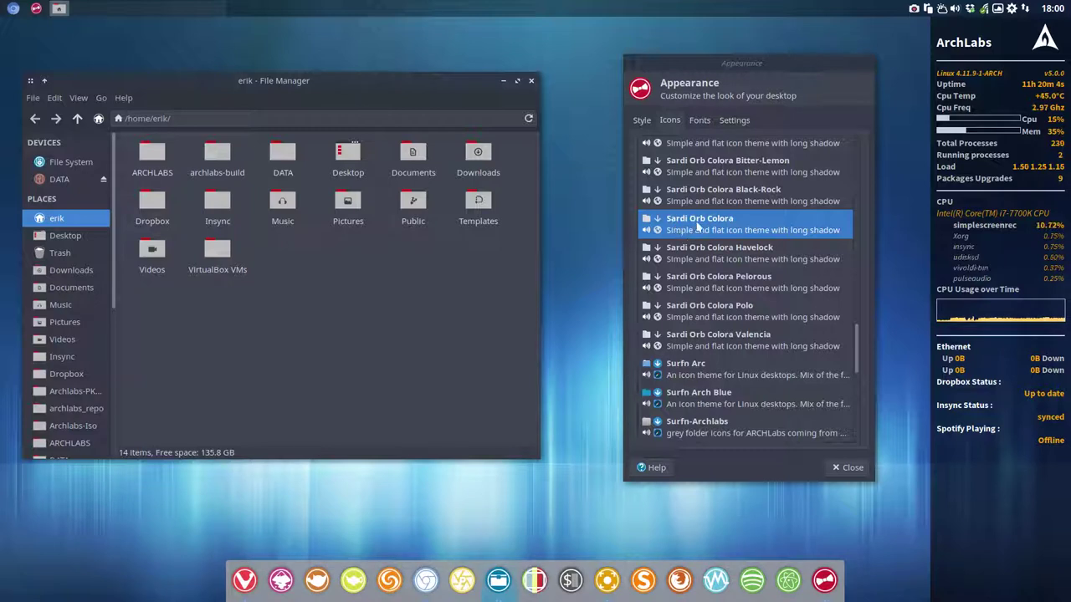
pyautogui.scroll(3, 697, 226)
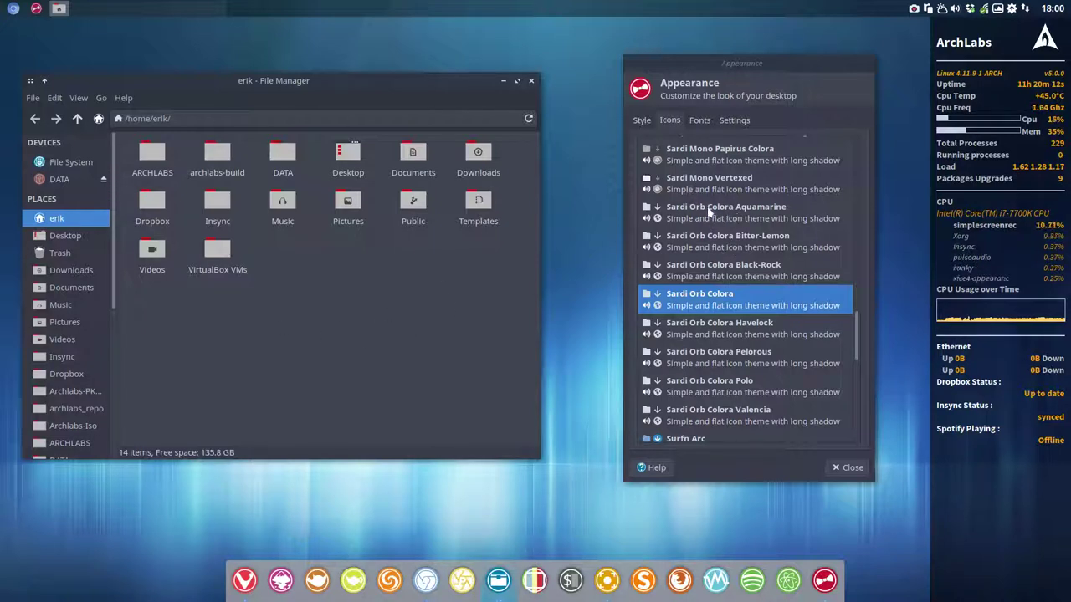
# Try the Aquamarine, Bitter-Lemon and Black-Rock variants, then return to plain Sardi Orb Colora
pyautogui.click(710, 214)
pyautogui.click(388, 323)
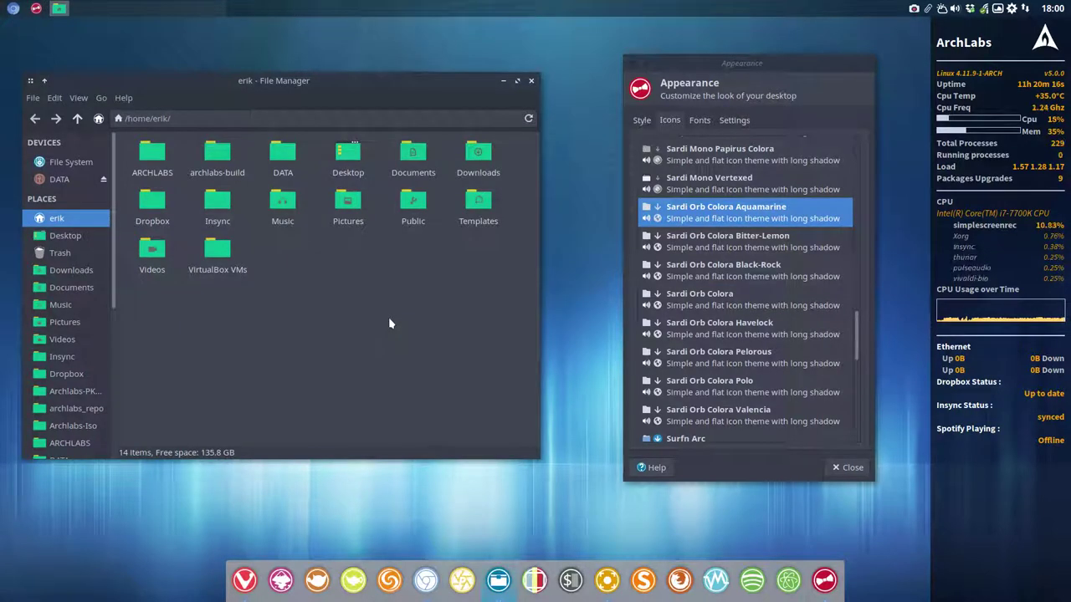
pyautogui.moveTo(303, 78)
pyautogui.mouseDown()
pyautogui.moveTo(327, 104)
pyautogui.moveTo(329, 78)
pyautogui.mouseUp()
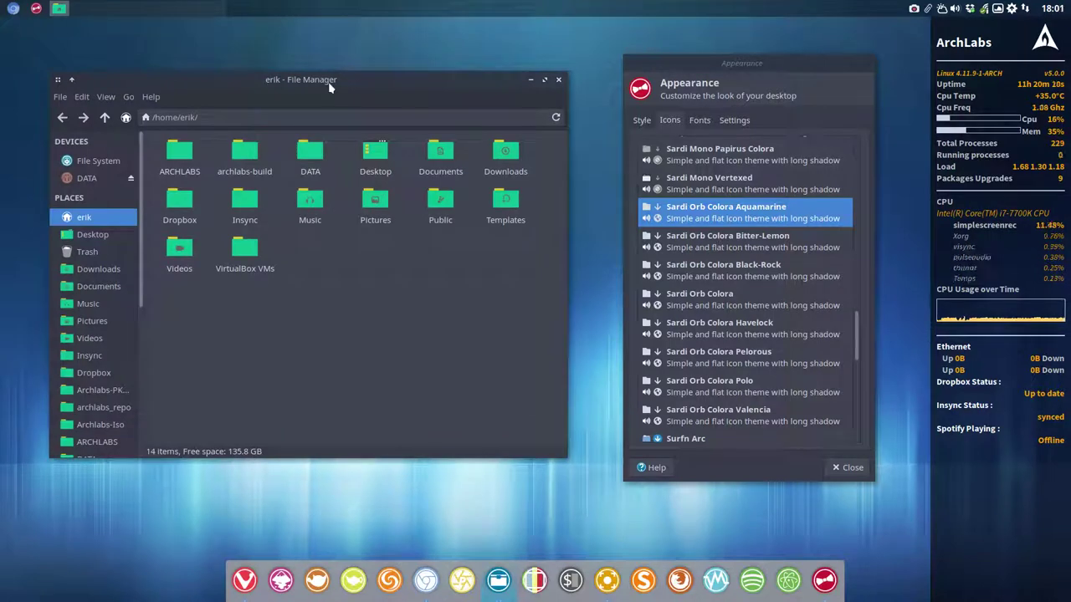
pyautogui.click(695, 241)
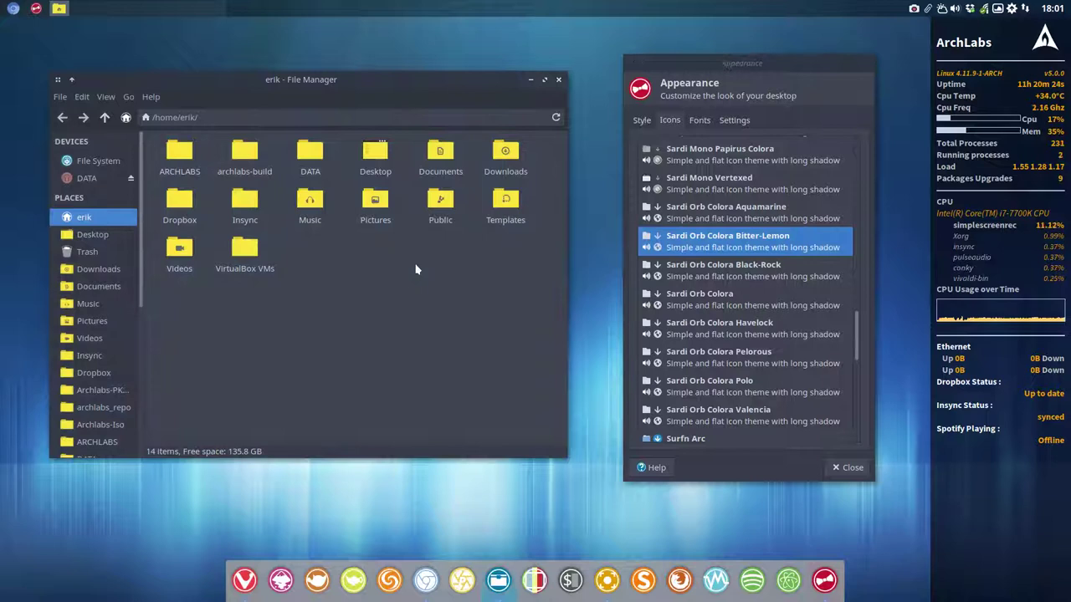
pyautogui.press('Down')
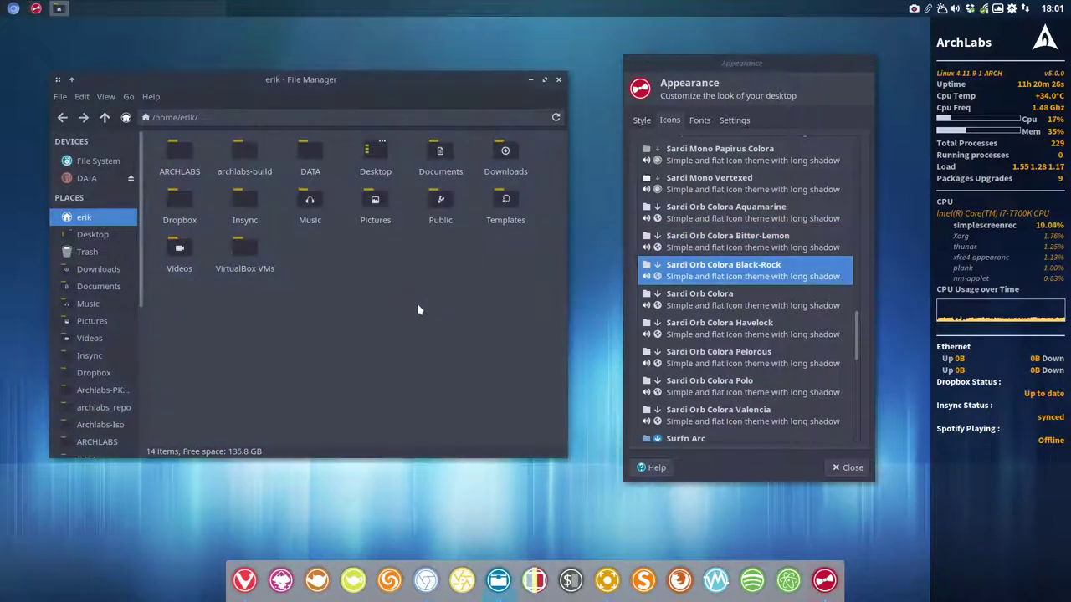
pyautogui.click(676, 303)
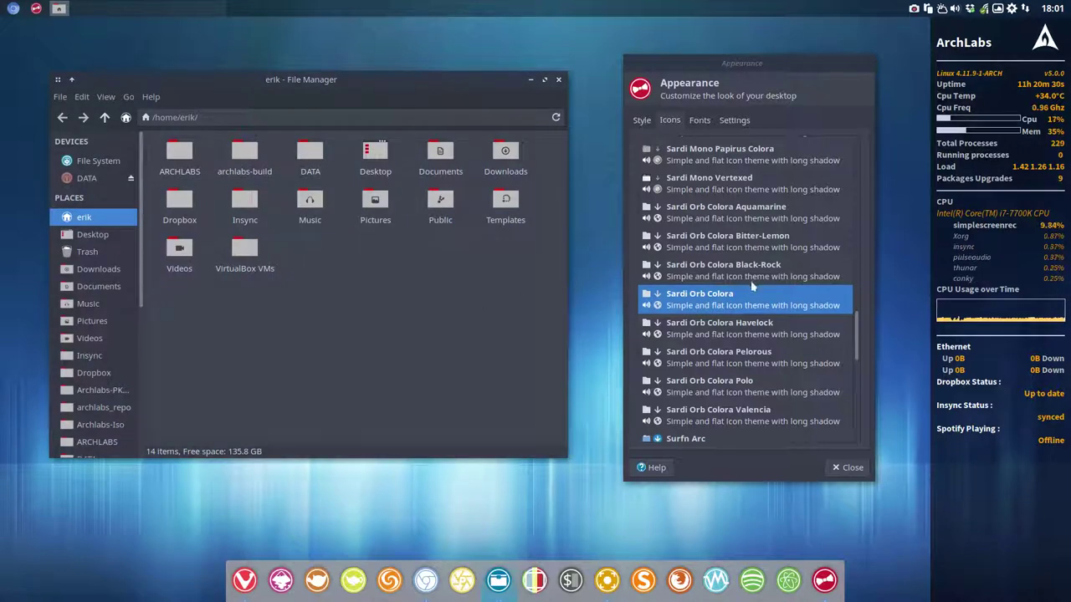
# Try Havelock, Pelorous and Polo, settle on Valencia, and check the red folders
pyautogui.click(730, 326)
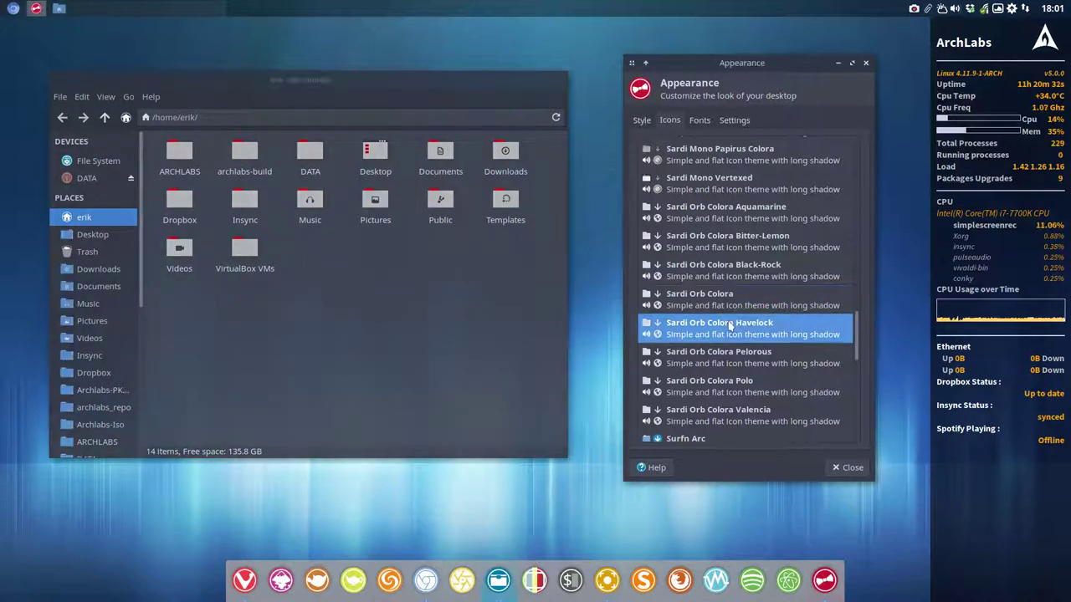
pyautogui.click(746, 363)
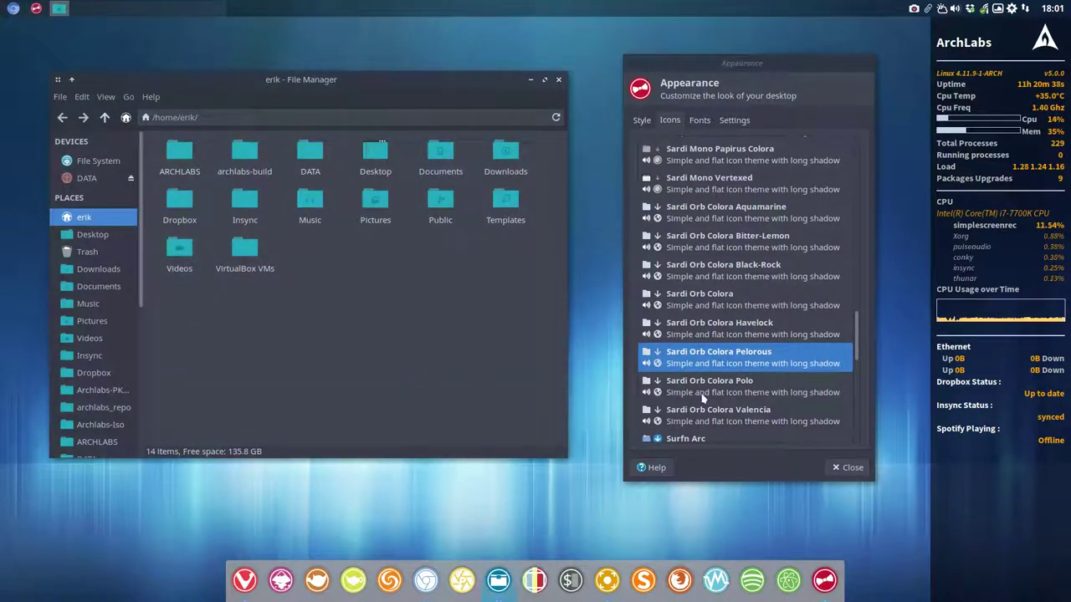
pyautogui.click(730, 388)
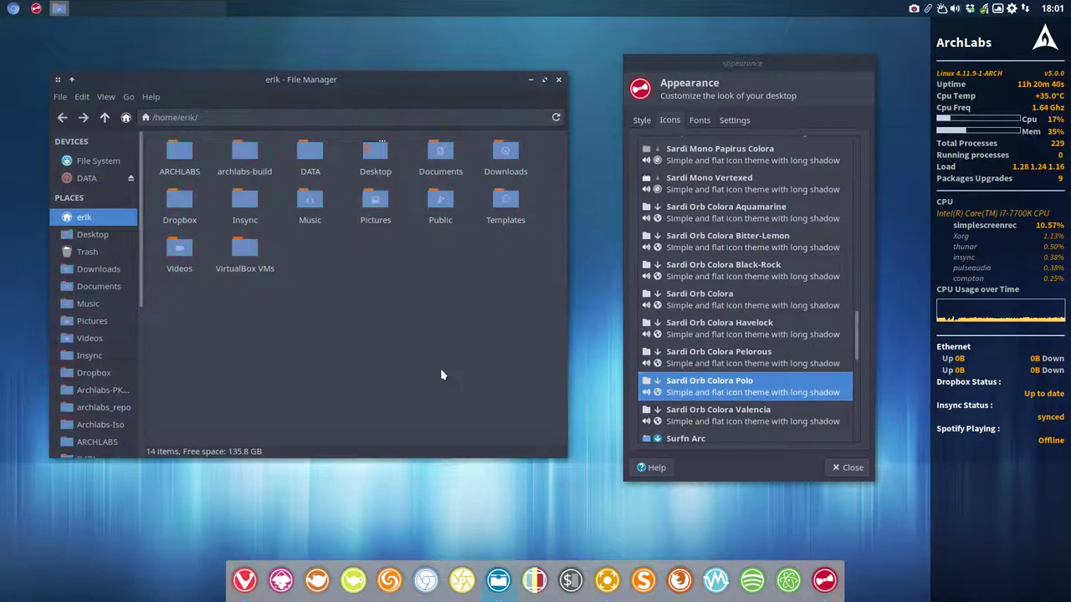
pyautogui.press('Down')
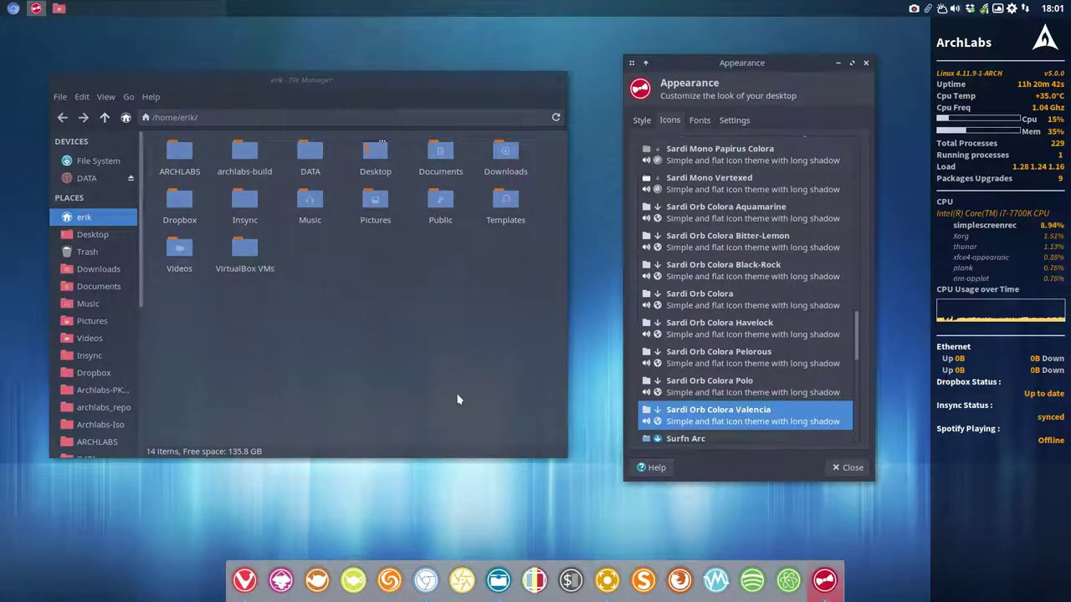
pyautogui.click(458, 398)
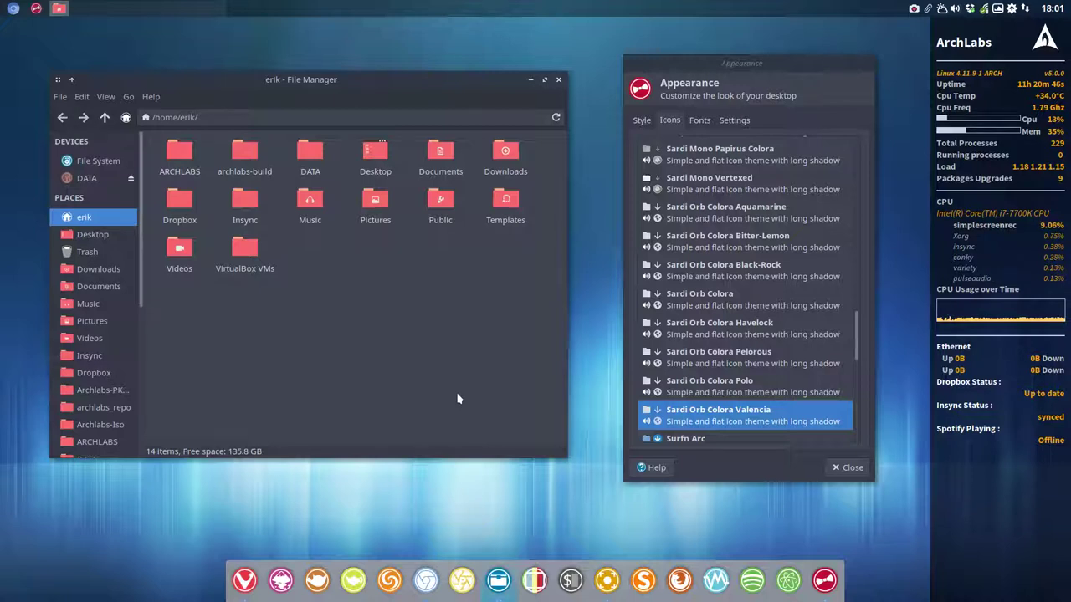
pyautogui.scroll(-1, 750, 422)
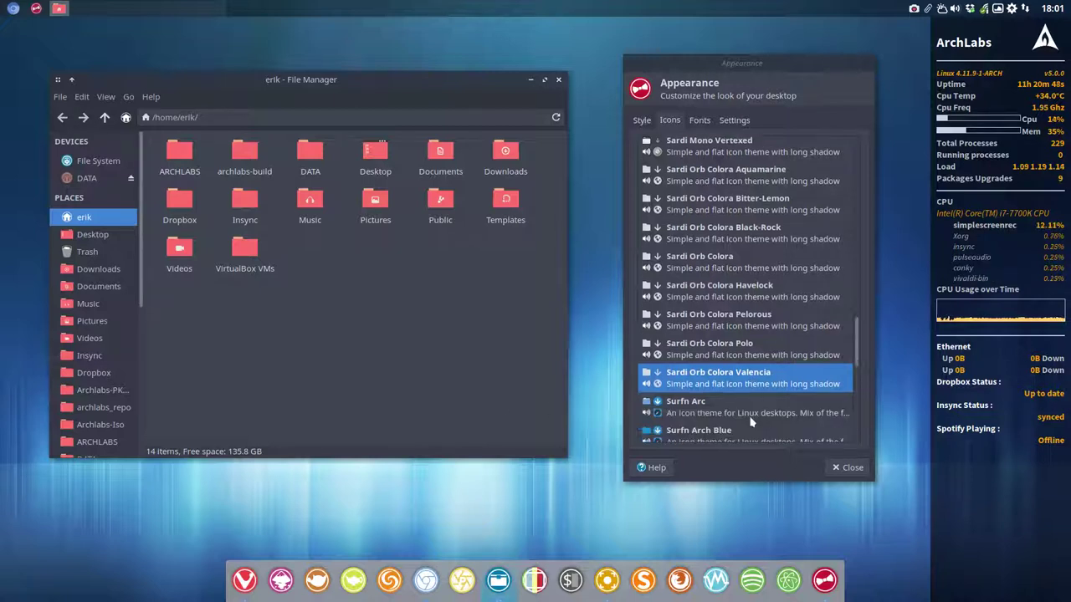
pyautogui.scroll(2, 710, 357)
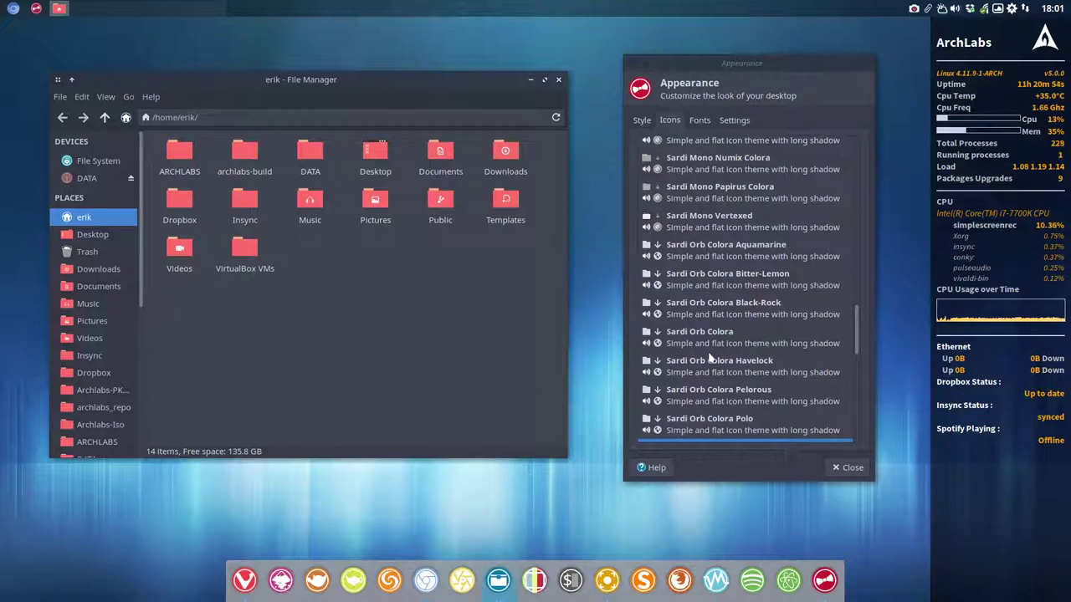
# Apply the plain Sardi Orb Colora theme, inspect the grey folders, then close Appearance
pyautogui.click(721, 347)
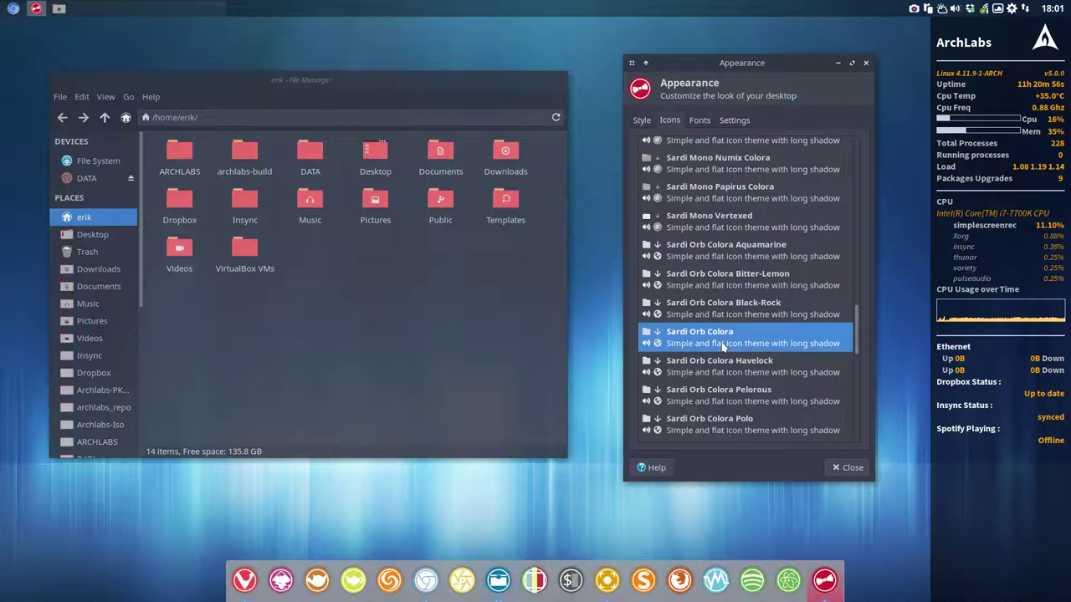
pyautogui.click(492, 340)
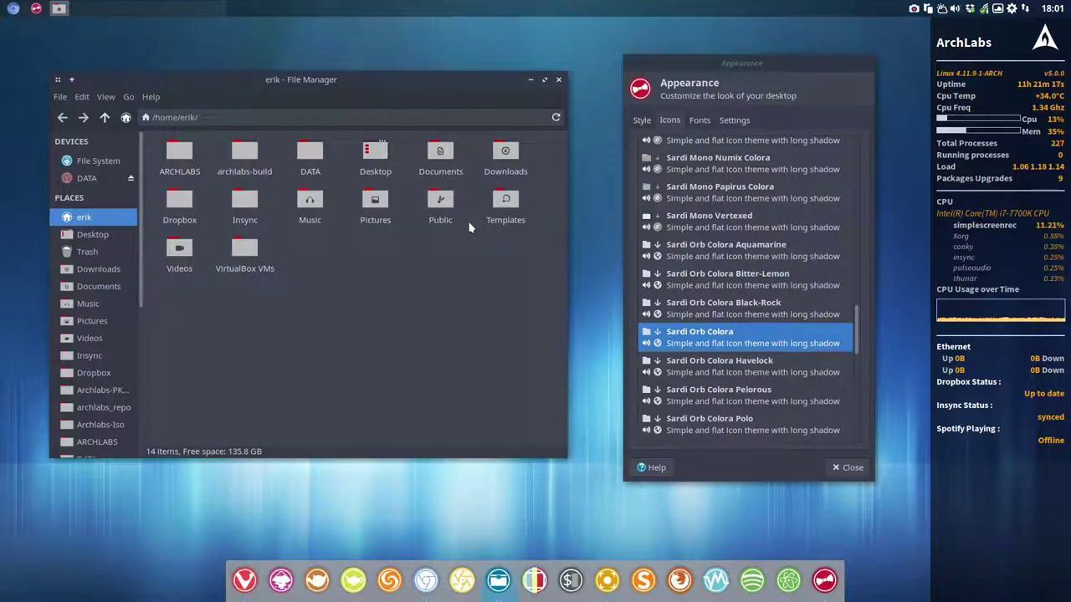
pyautogui.click(867, 63)
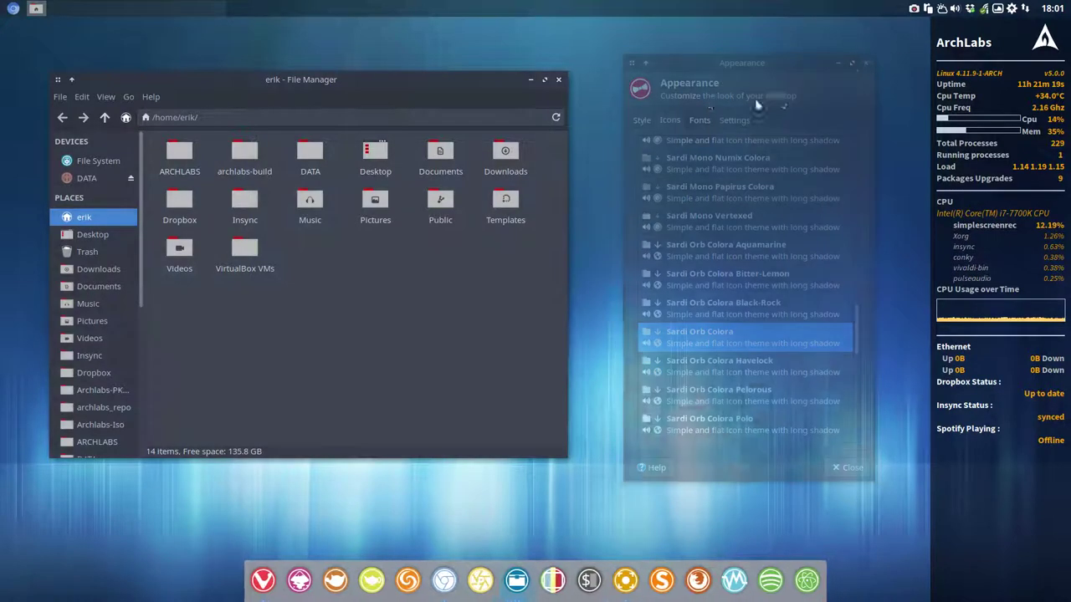
# Close the file manager and download the Sardi-Orb-Colora-Variations GitHub repository as a ZIP
pyautogui.click(559, 79)
pyautogui.hotkey('alt', 'Tab')
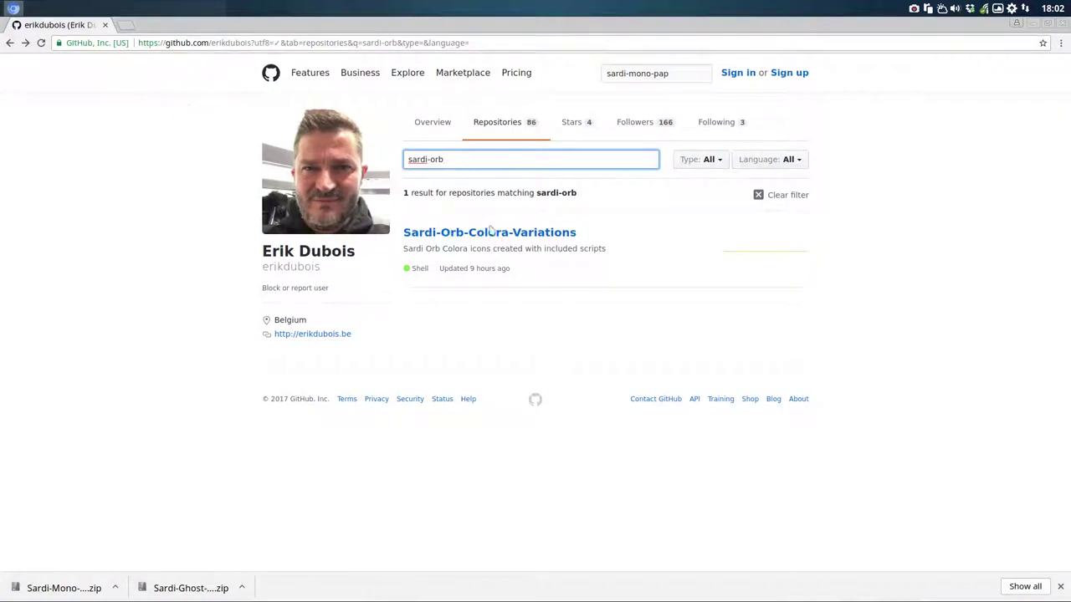
pyautogui.click(548, 239)
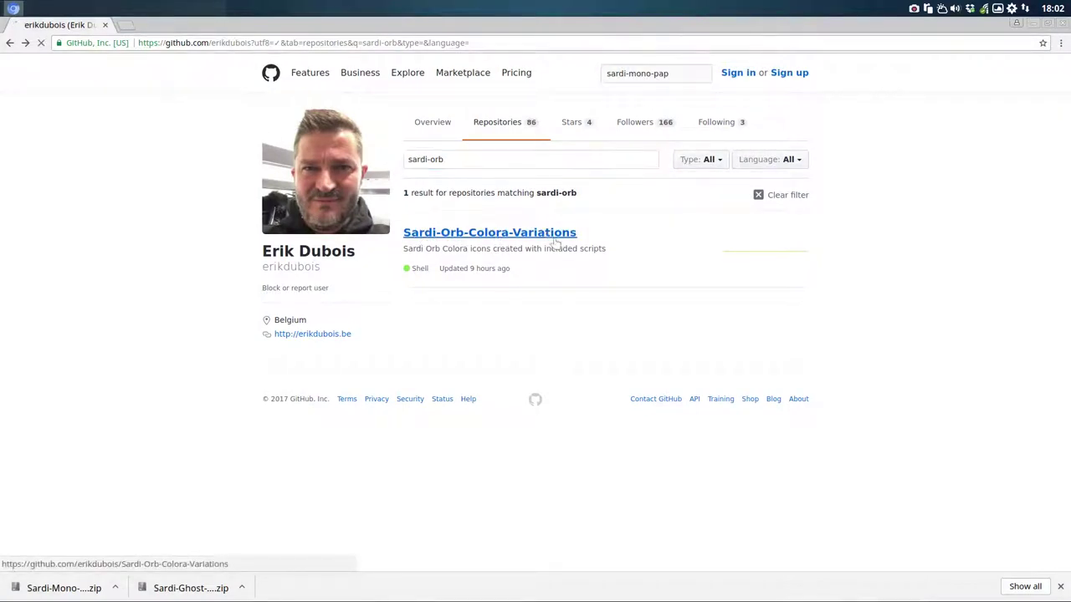
pyautogui.click(786, 361)
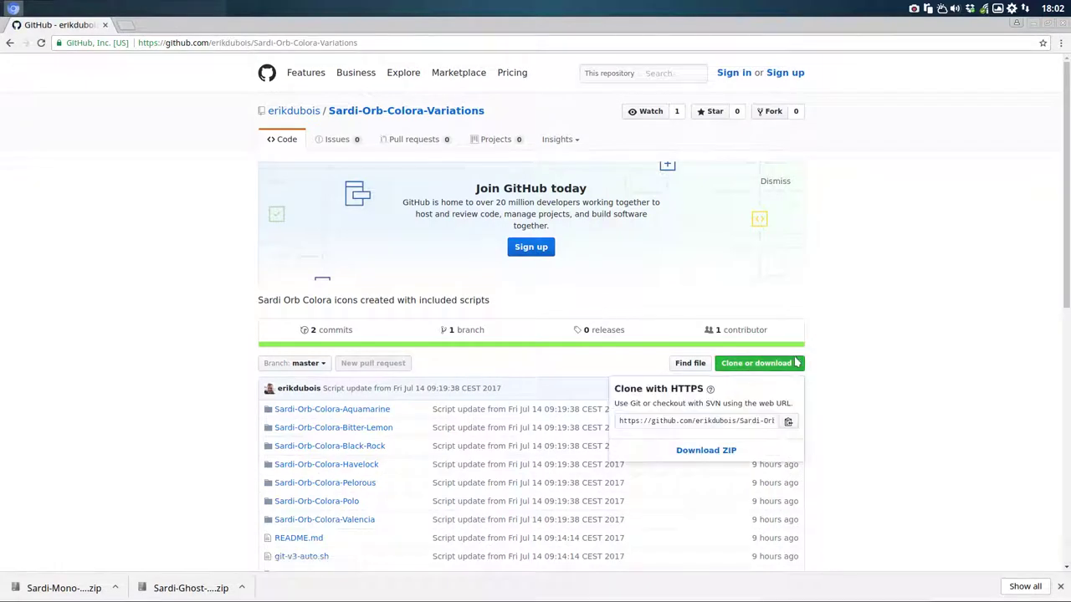
pyautogui.click(731, 451)
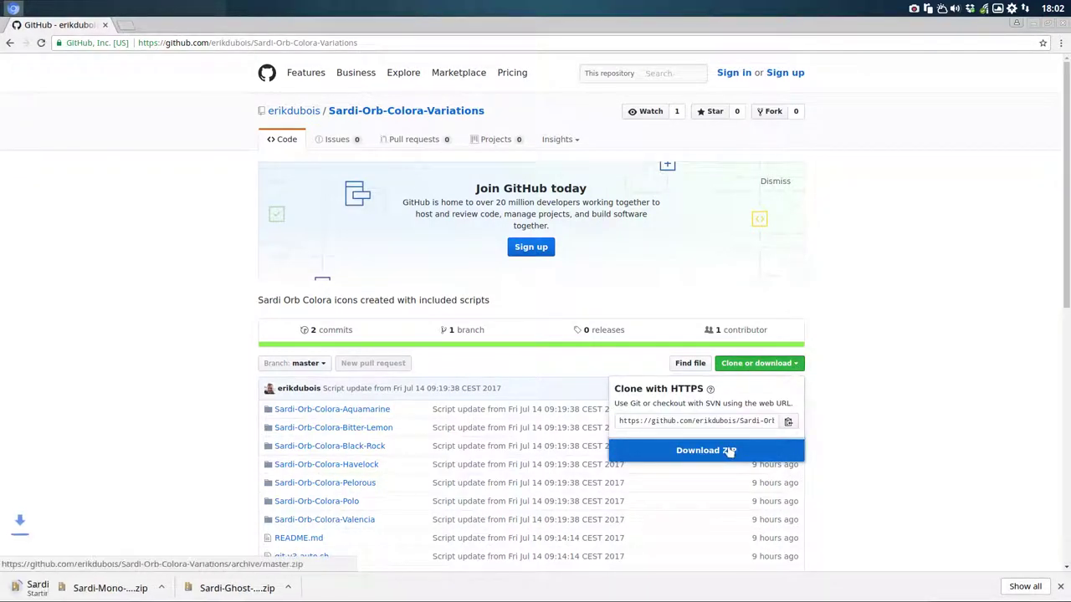
pyautogui.click(116, 588)
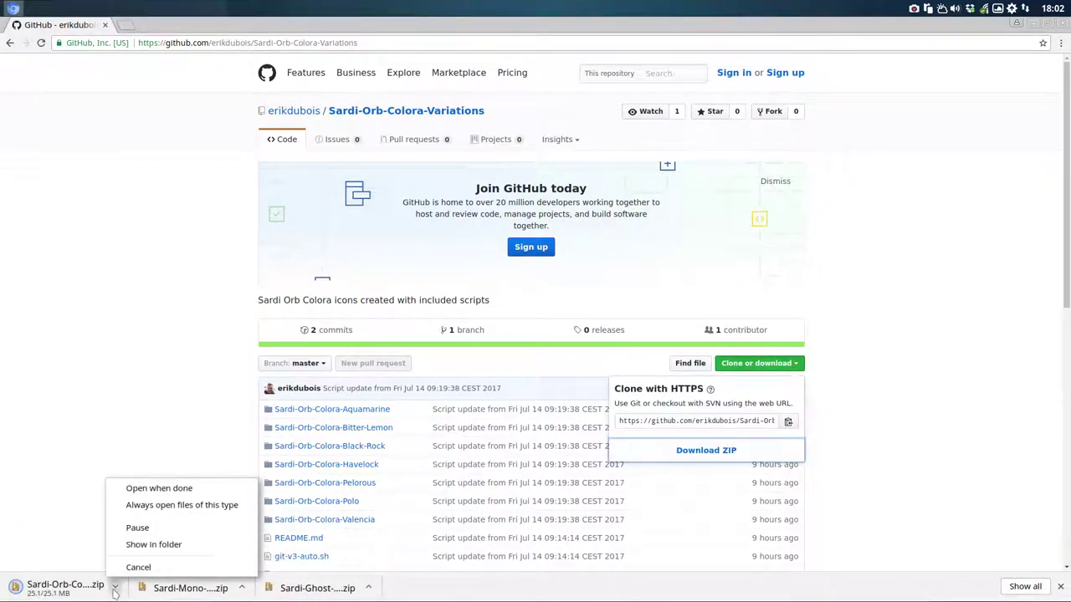
# Show the ZIP in Downloads, Extract Here, and open Sardi-Orb-Colora-Variations-master
pyautogui.click(146, 546)
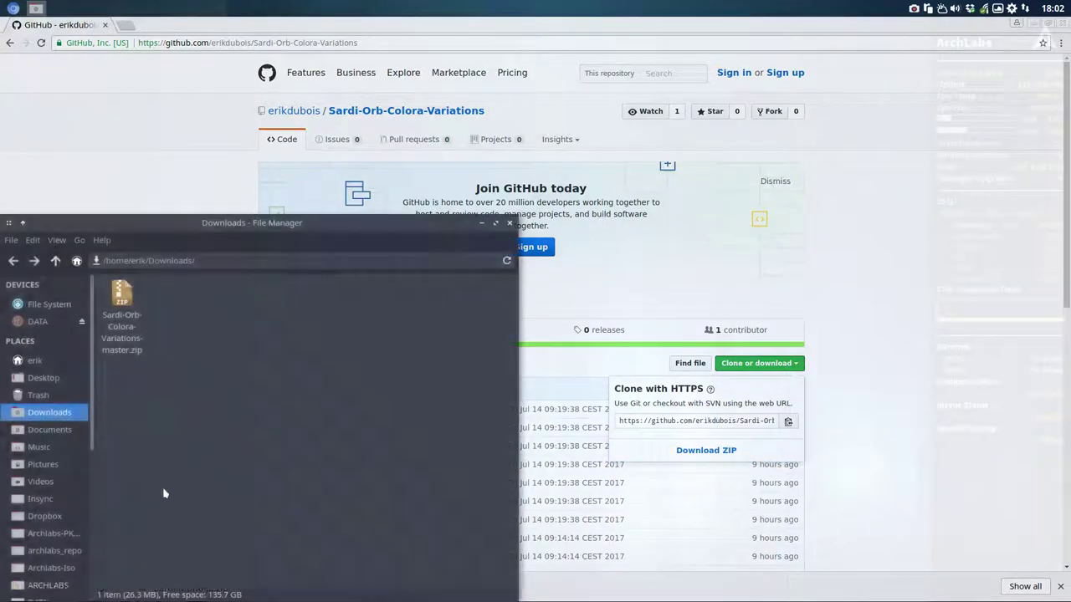
pyautogui.click(121, 302)
pyautogui.rightClick(132, 299)
pyautogui.click(188, 485)
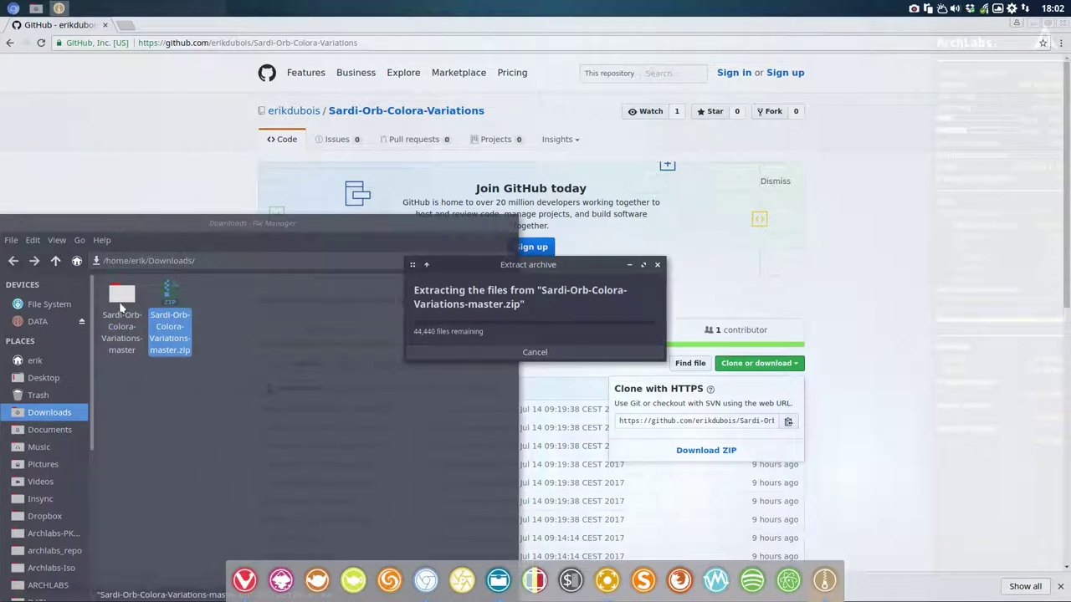
pyautogui.doubleClick(122, 298)
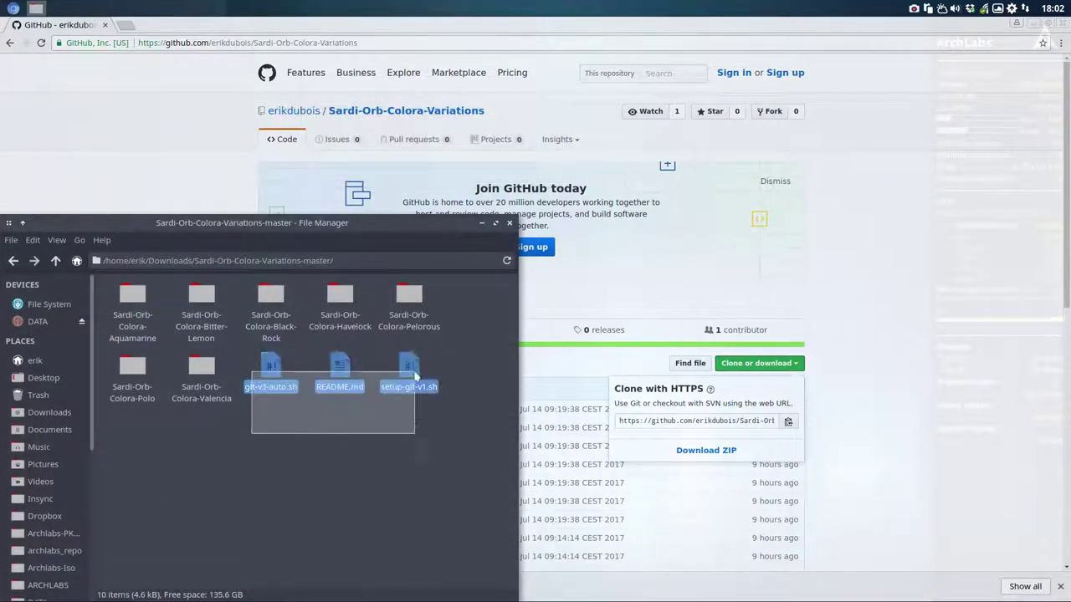
# Delete git-v3-auto.sh, README.md and setup-git-v1.sh from the extracted folder
pyautogui.moveTo(251, 439); pyautogui.dragTo(435, 343)
pyautogui.click(380, 422)
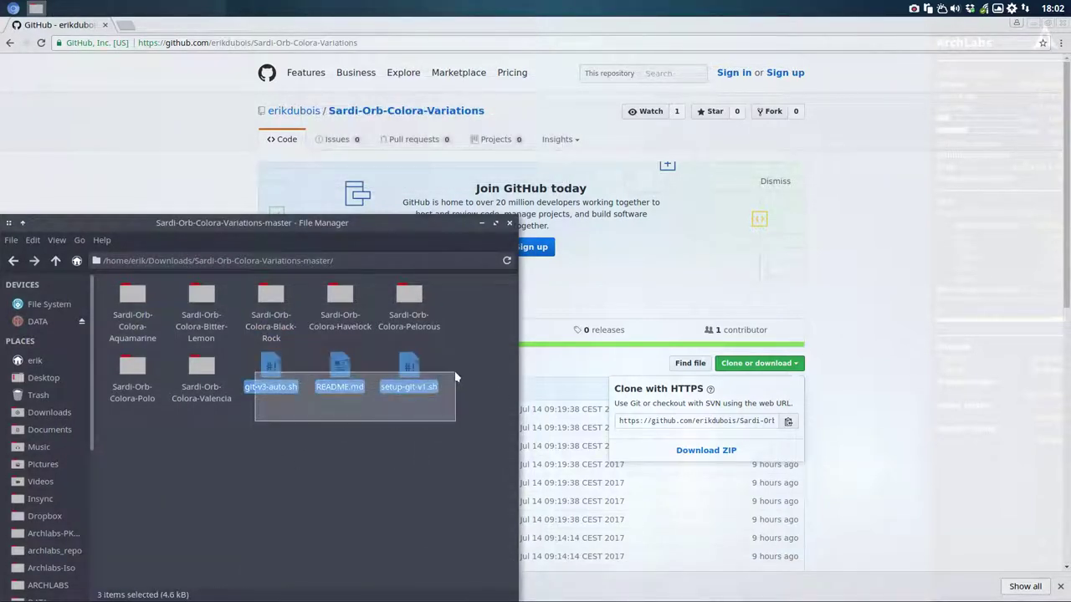
pyautogui.moveTo(256, 427); pyautogui.dragTo(476, 361)
pyautogui.press('Delete')
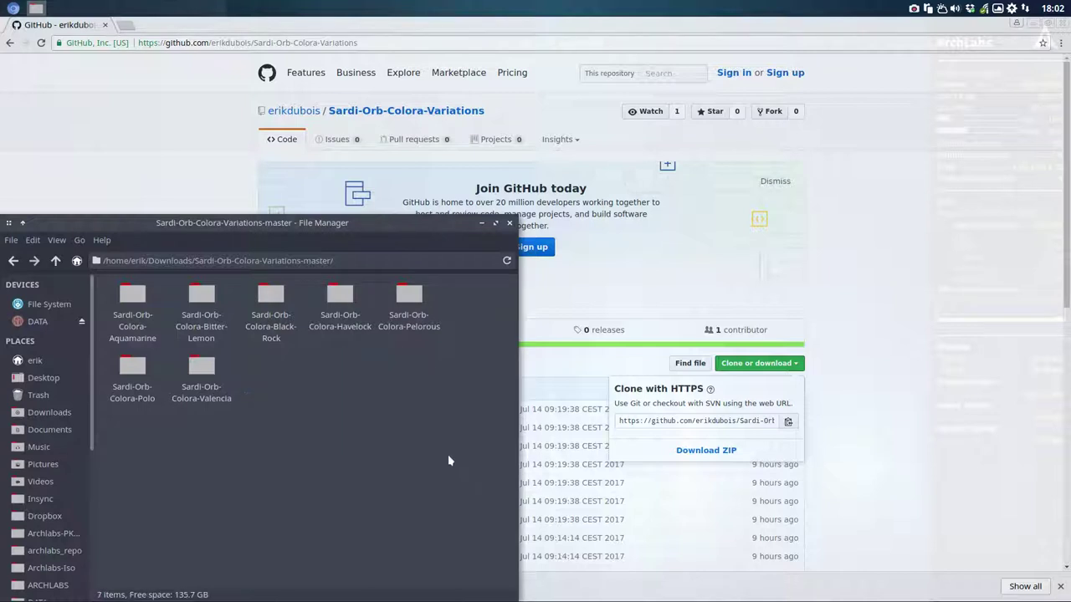
# Select all seven Sardi-Orb-Colora folders and paste them into the hidden .icons folder
pyautogui.hotkey('ctrl', 'a')
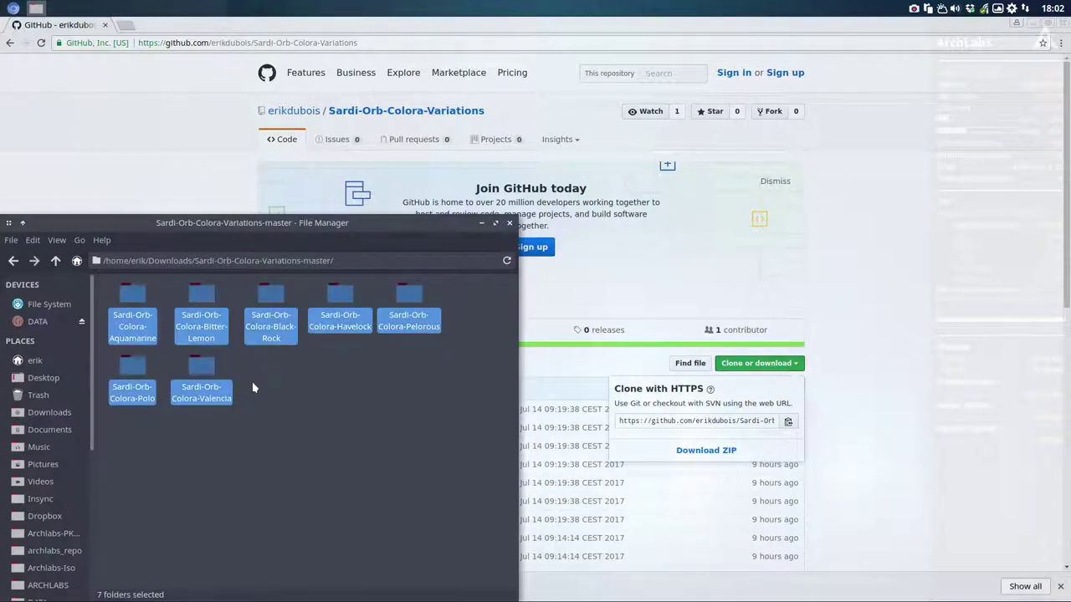
pyautogui.scroll(-5, 70, 518)
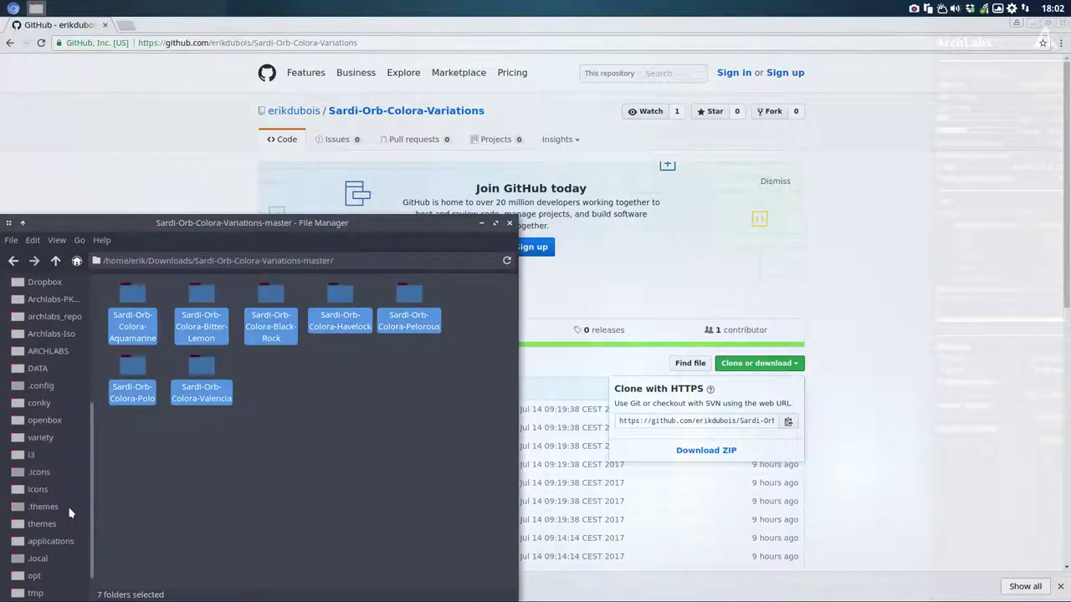
pyautogui.click(56, 473)
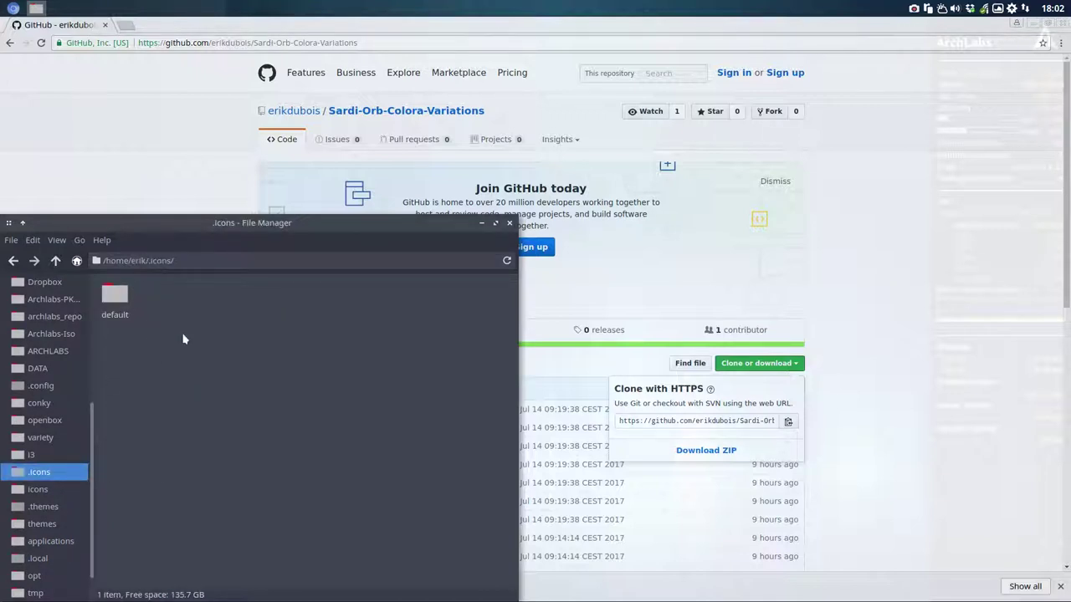
pyautogui.hotkey('ctrl', 'v')
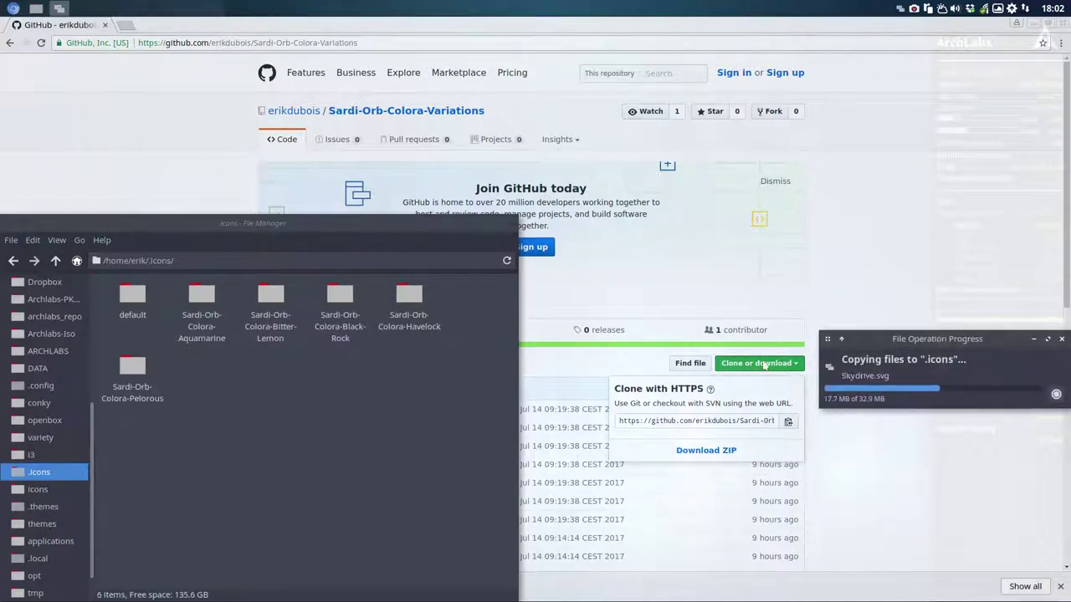
pyautogui.moveTo(908, 340); pyautogui.dragTo(472, 404)
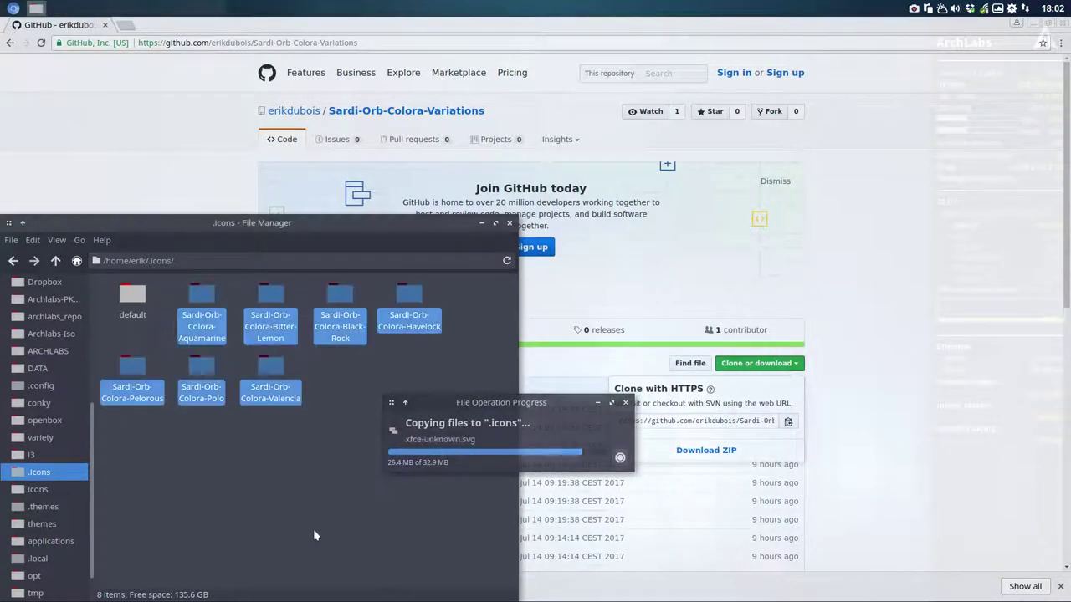
pyautogui.moveTo(313, 529); pyautogui.dragTo(159, 302)
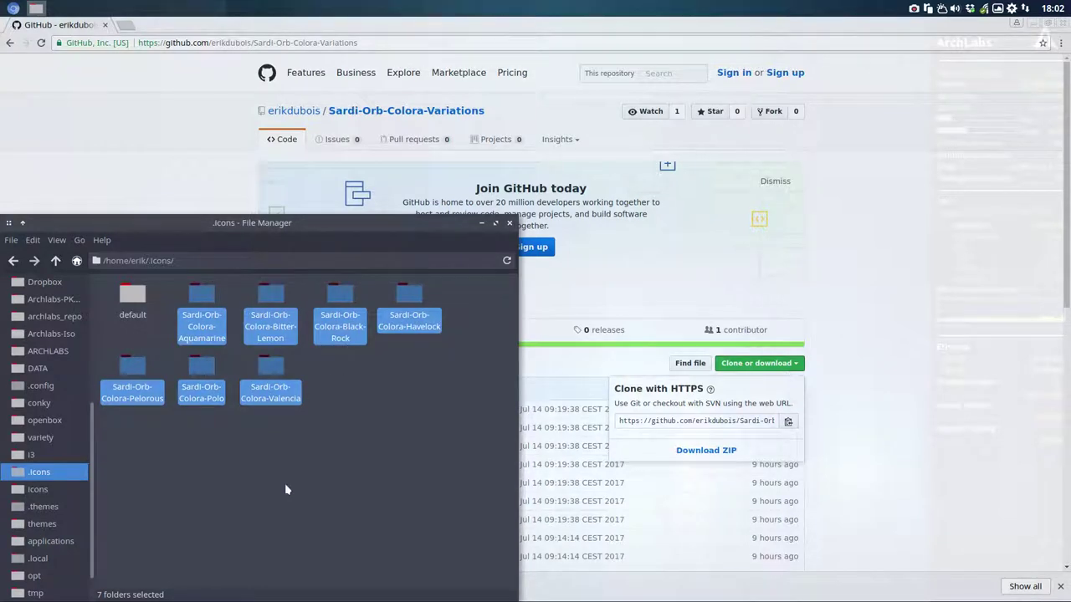
# Open Sardi-Orb-Colora-Aquamarine in .icons and browse its .sh scripts, ending on change-colours.sh
pyautogui.click(210, 411)
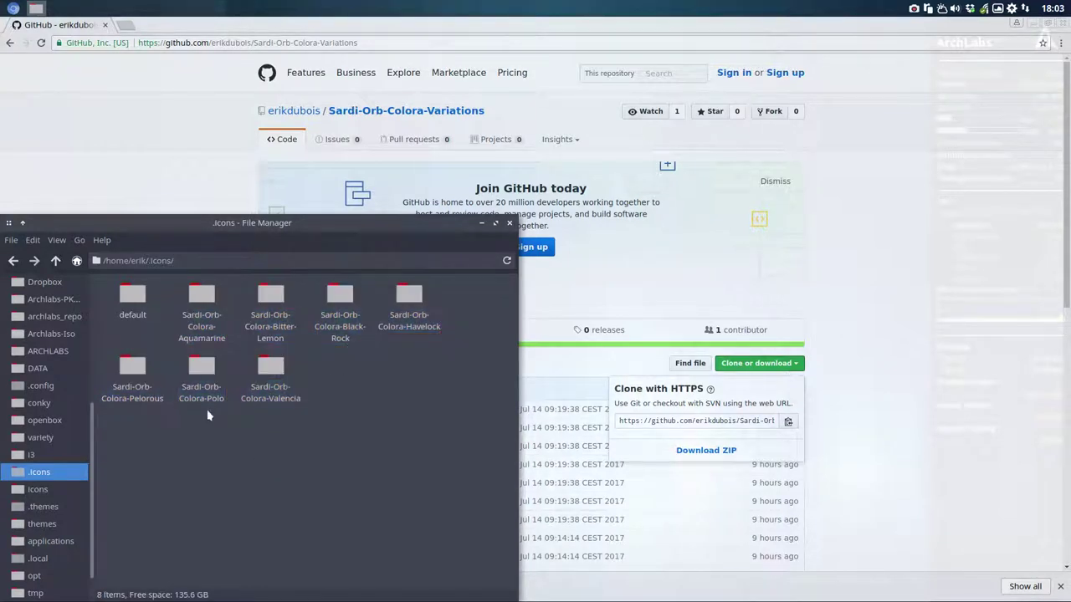
pyautogui.doubleClick(199, 298)
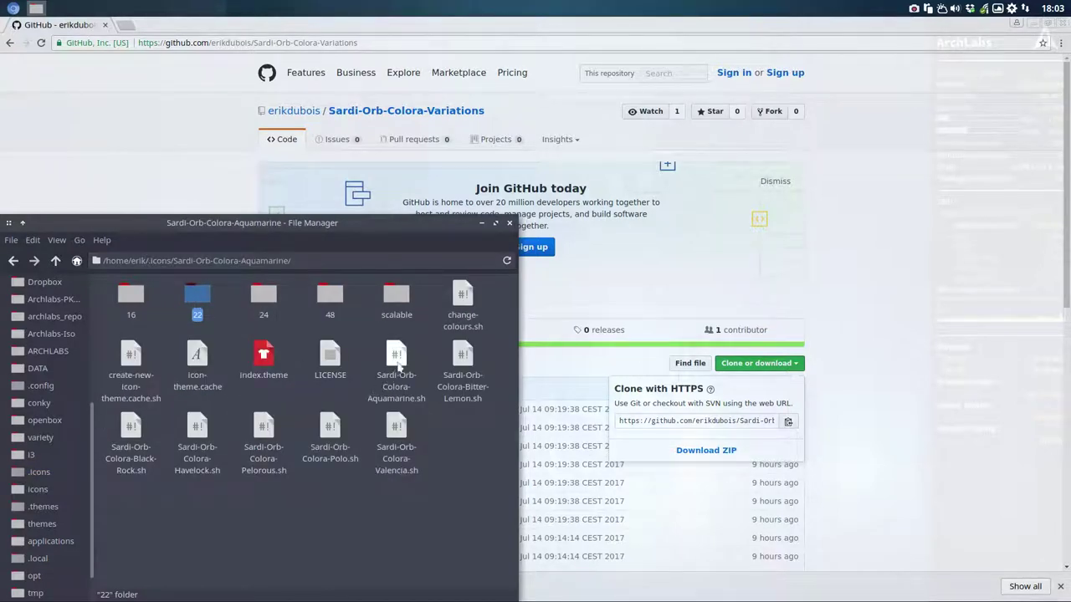
pyautogui.click(400, 366)
pyautogui.click(440, 373)
pyautogui.click(399, 358)
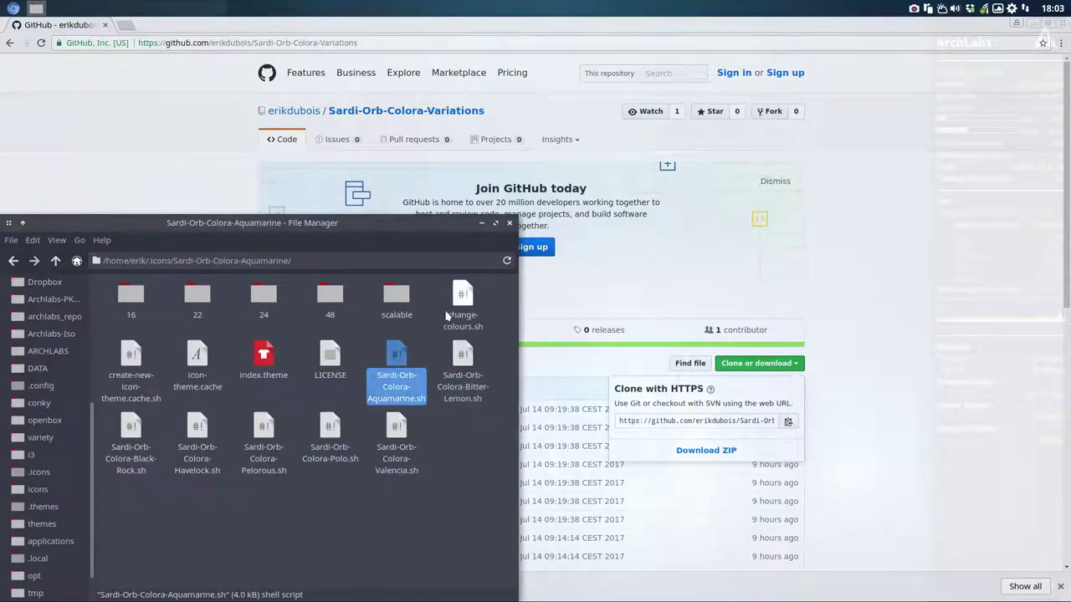
pyautogui.click(465, 299)
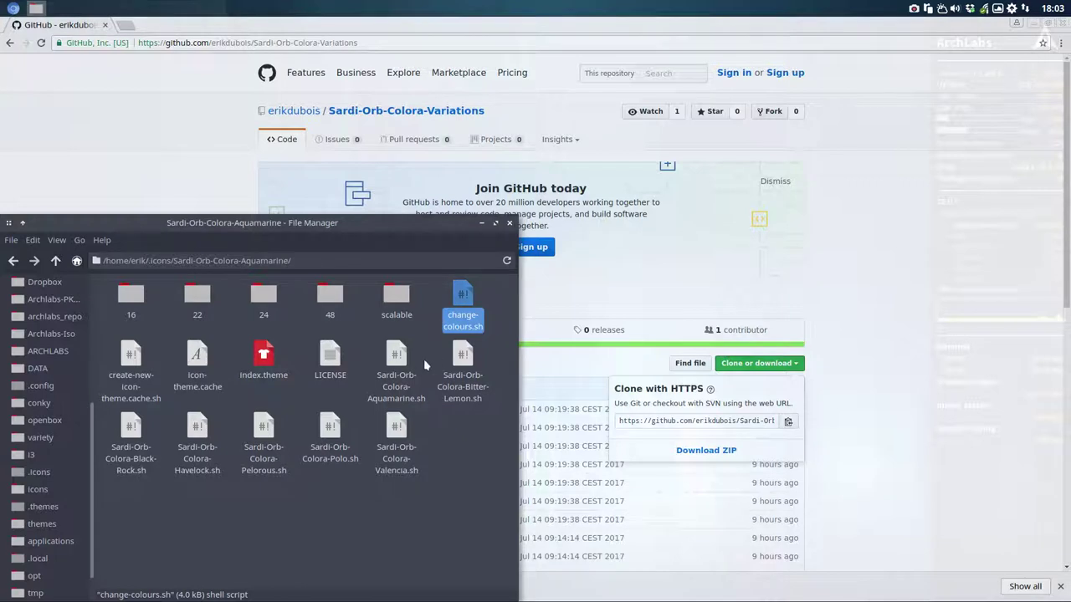